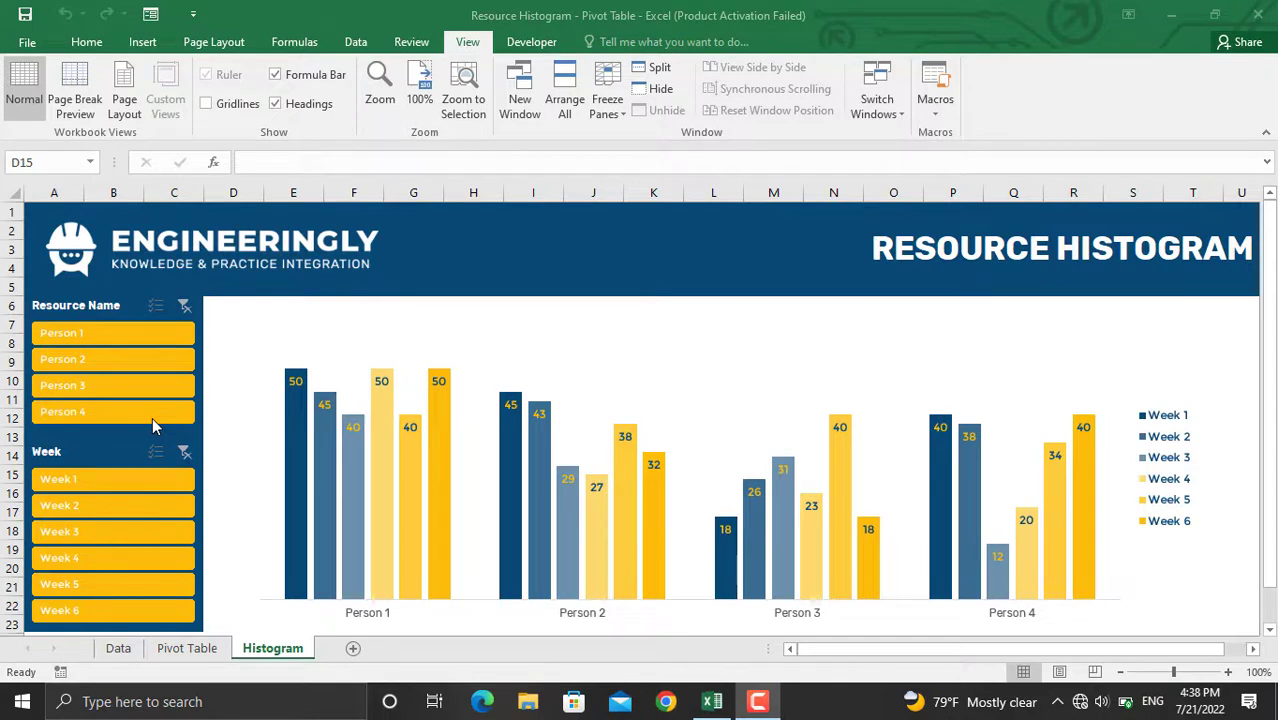
Demo the slicers: filter to Person 1, toggle Week 3, clear the person filter, then show only Week 3
click(138, 333)
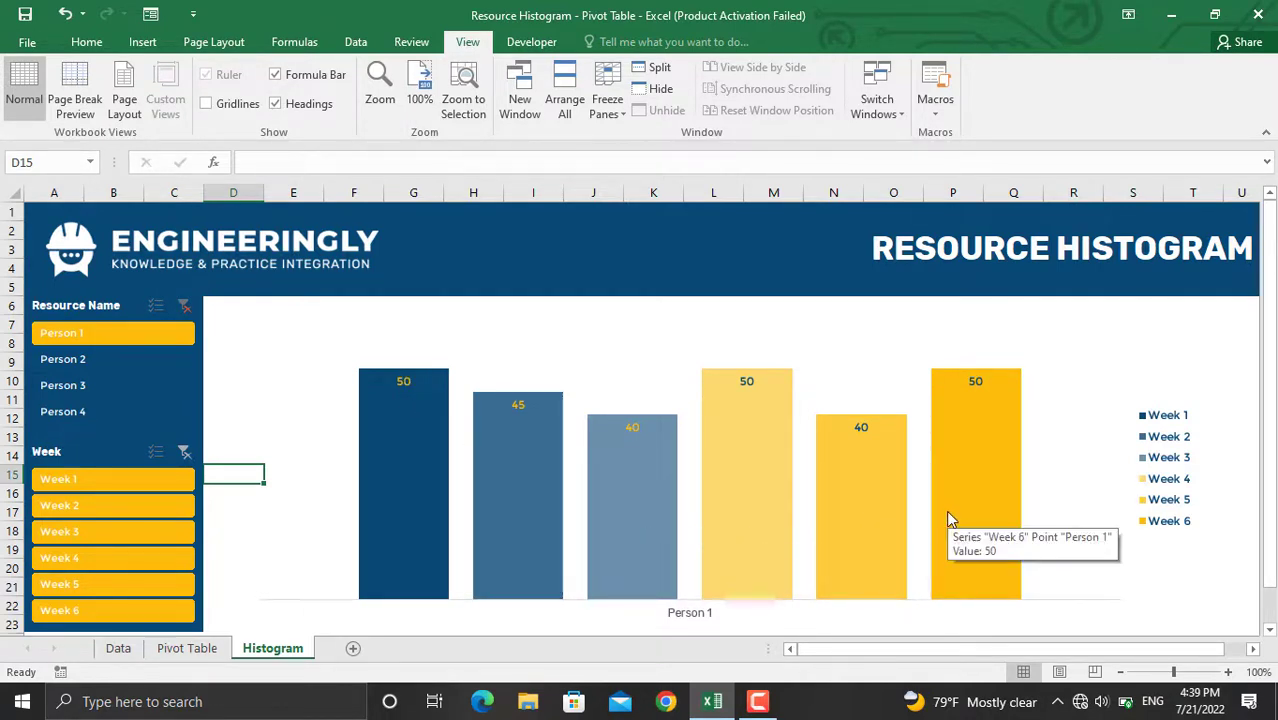
click(180, 486)
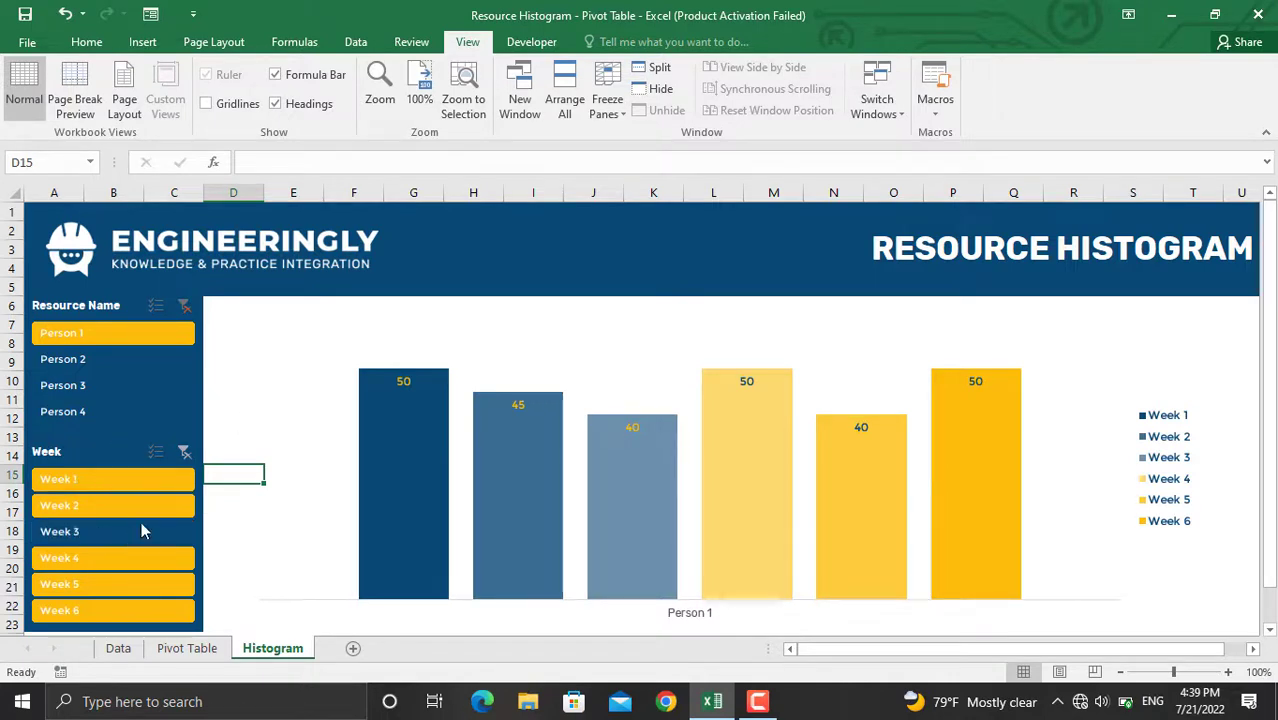
click(184, 308)
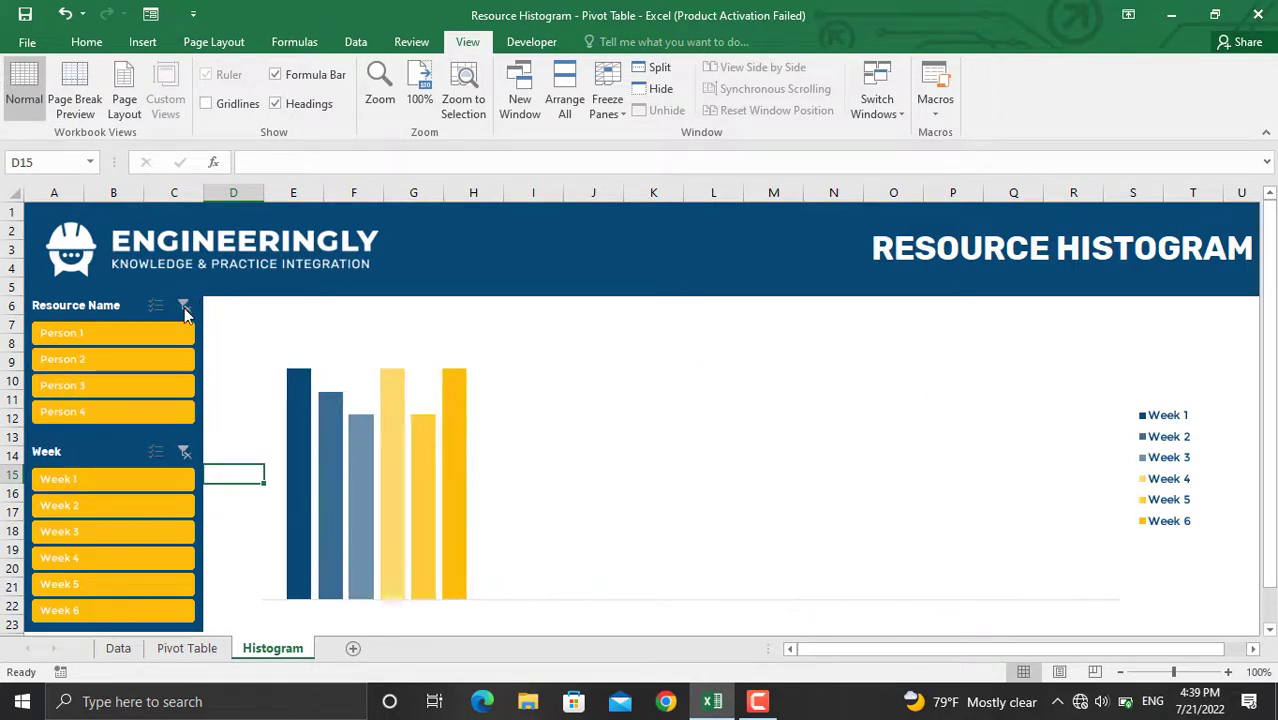
click(113, 540)
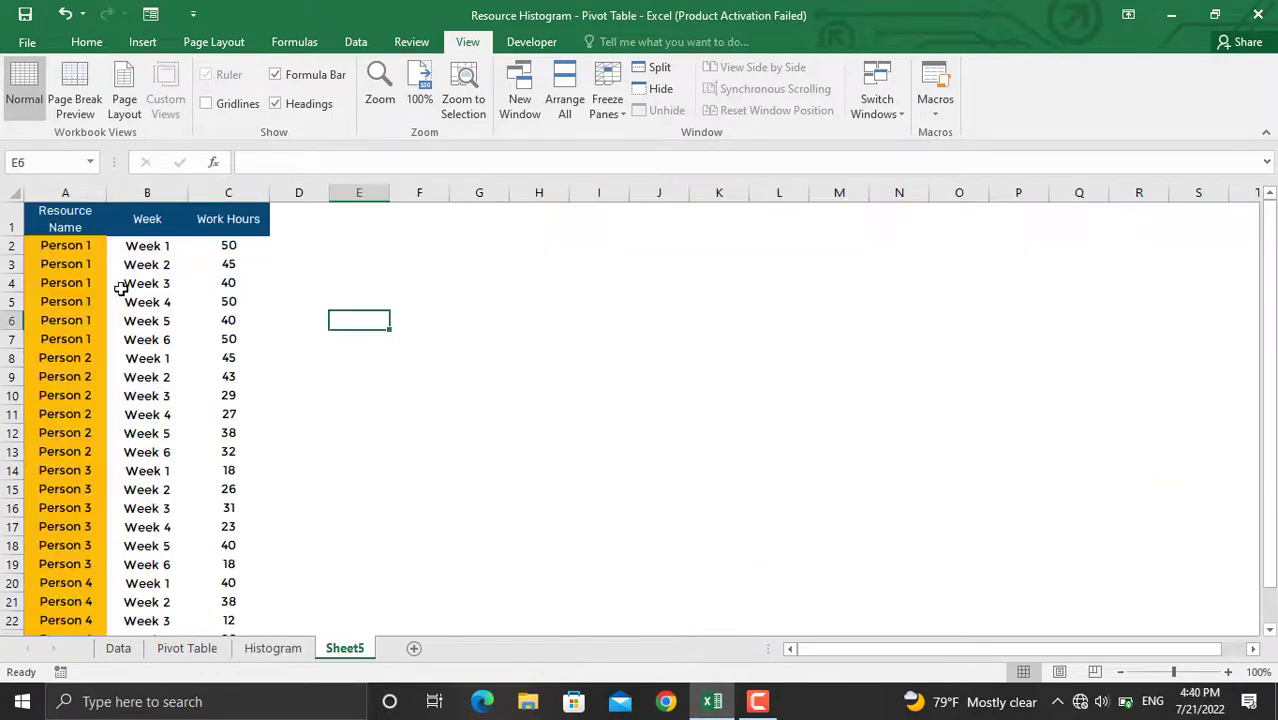
Start converting the work-hours range $A$1:$C$25 into a table with headers using Ctrl+T
scroll(130, 310, down, 1)
scroll(133, 314, up, 1)
click(146, 322)
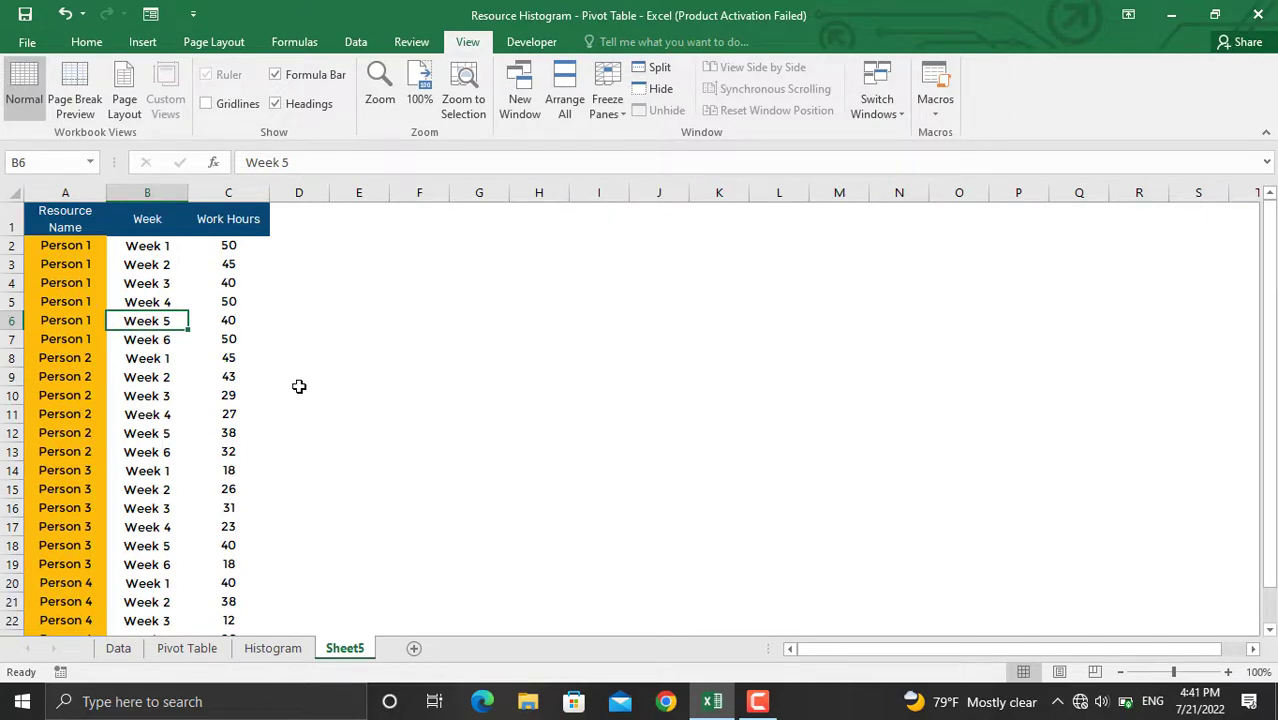
key(ctrl+t)
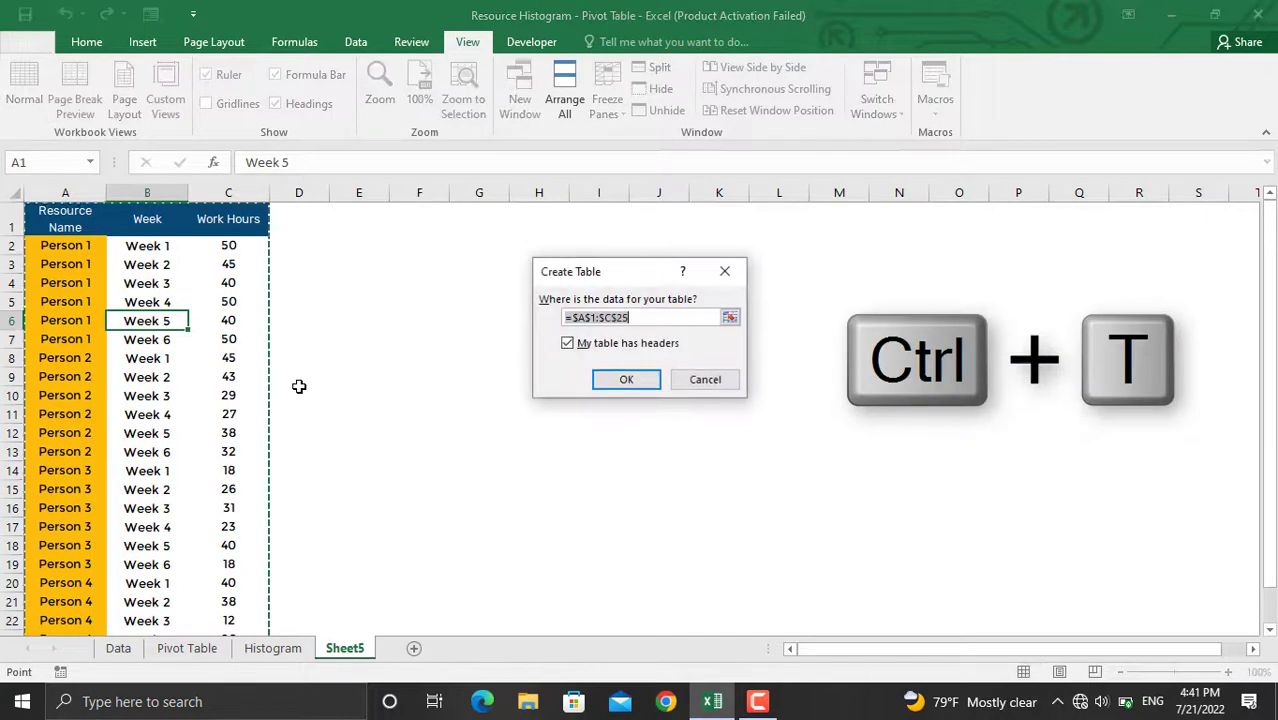
Confirm the data as Table4 and start a PivotTable from it on a new worksheet
click(634, 385)
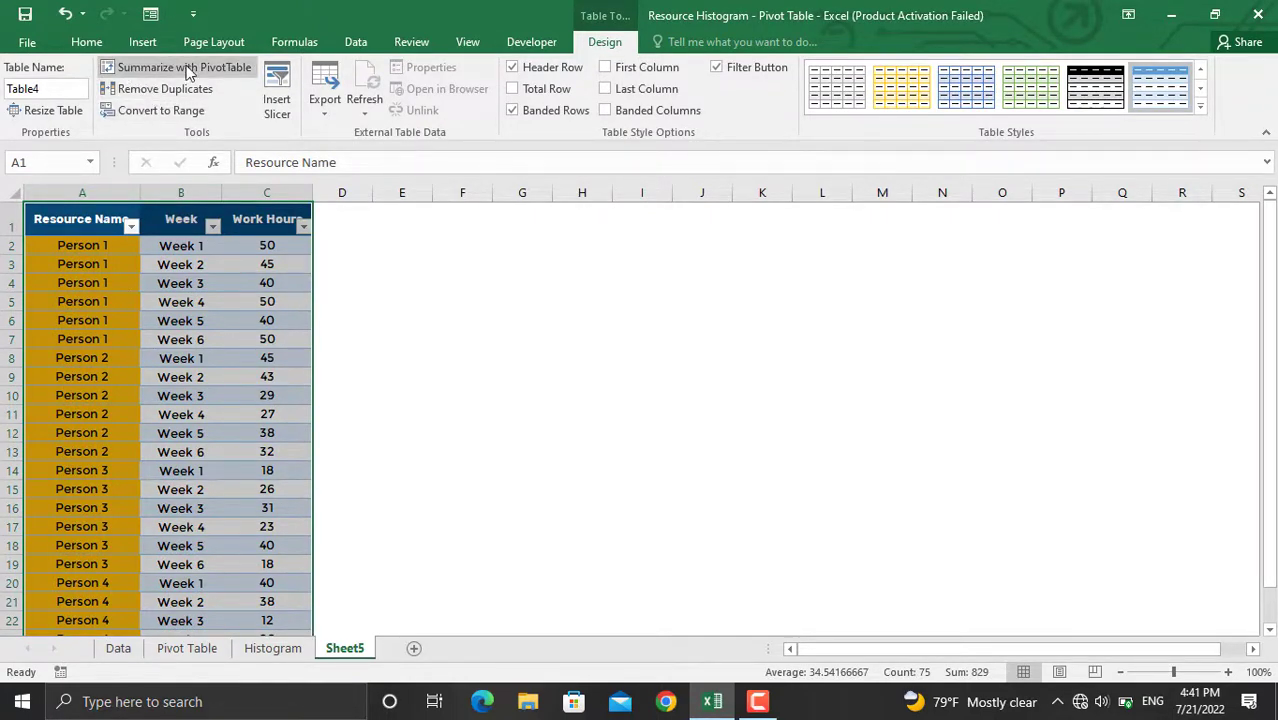
click(142, 41)
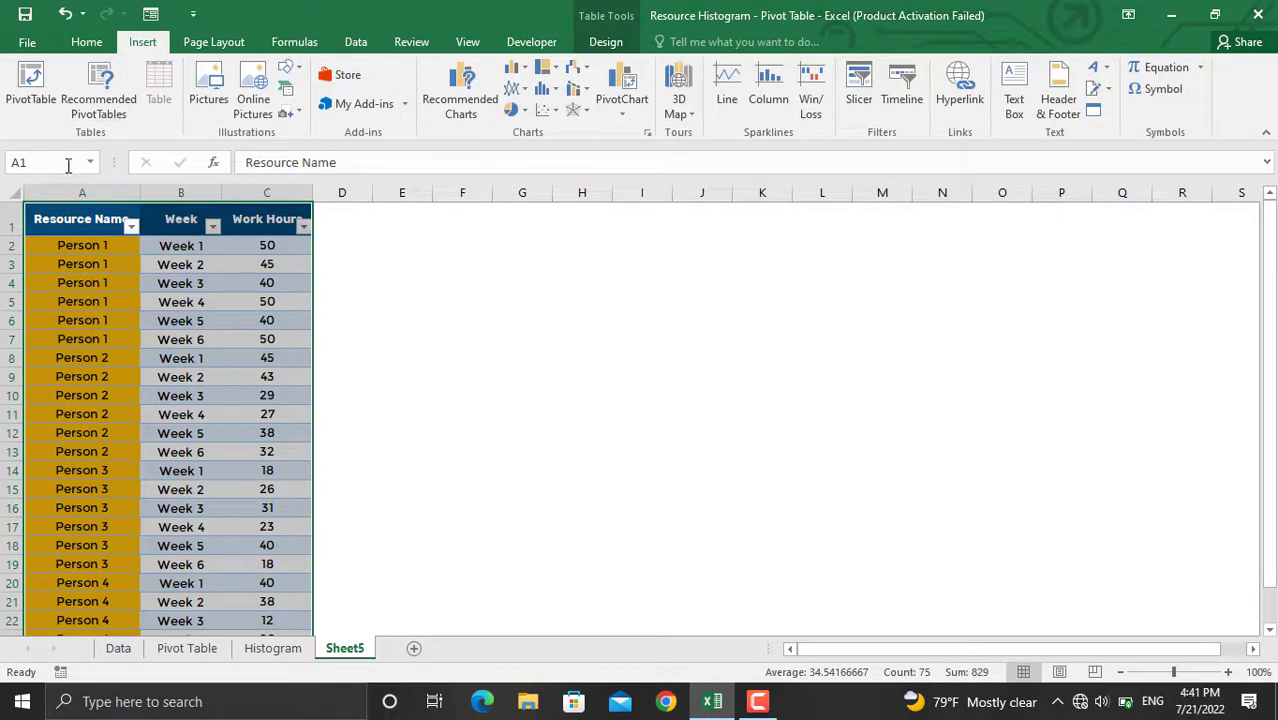
click(31, 99)
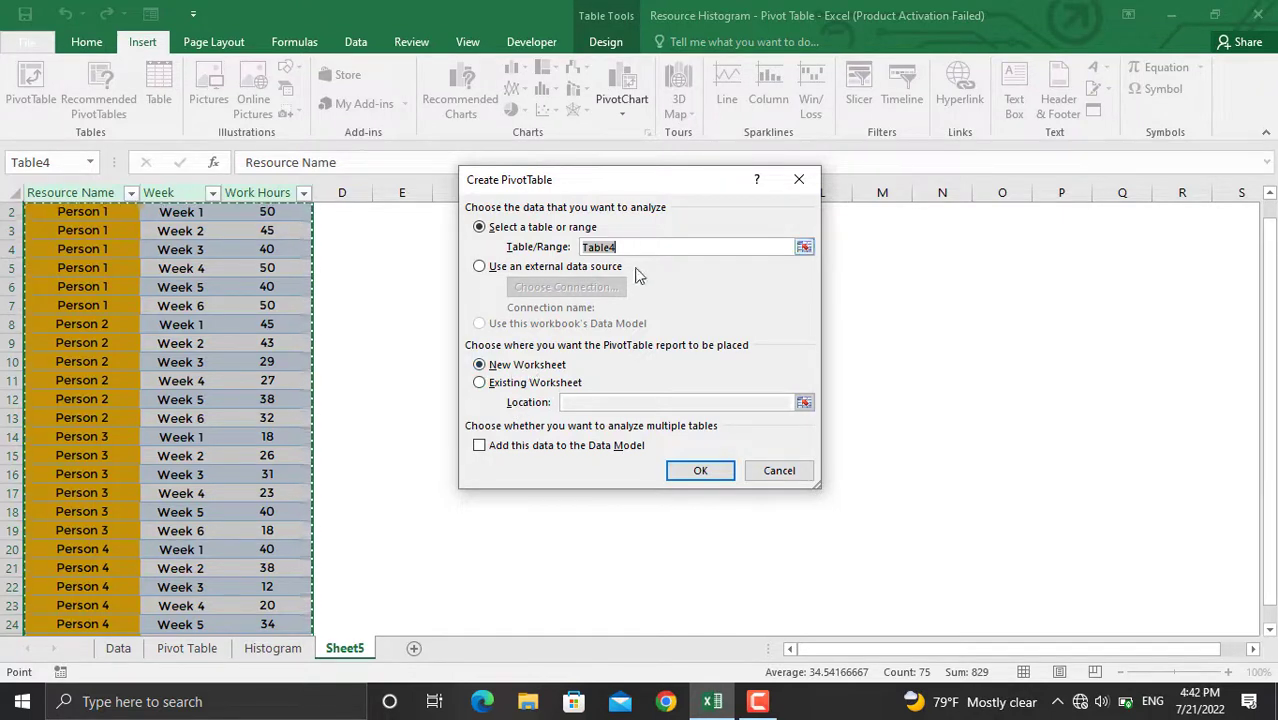
Create the pivot table with Resource Name as rows, Week as columns and summed Work Hours
click(682, 470)
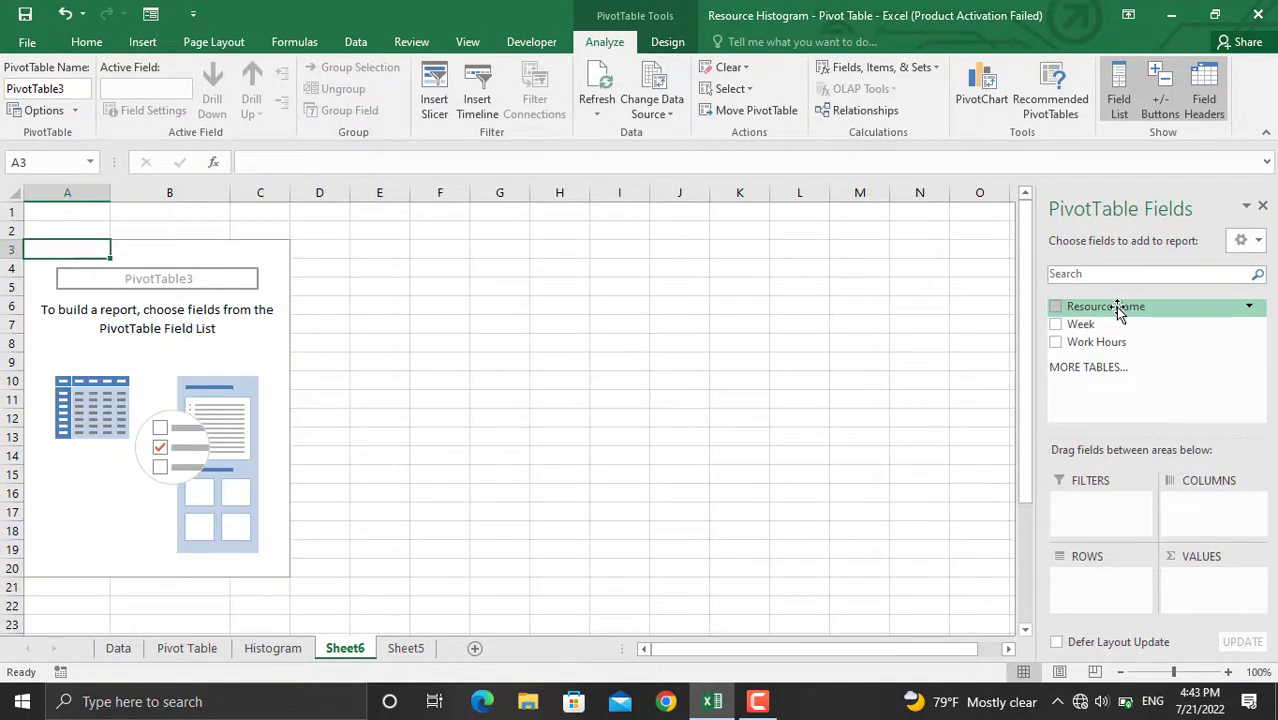
drag(1118, 310, 1105, 580)
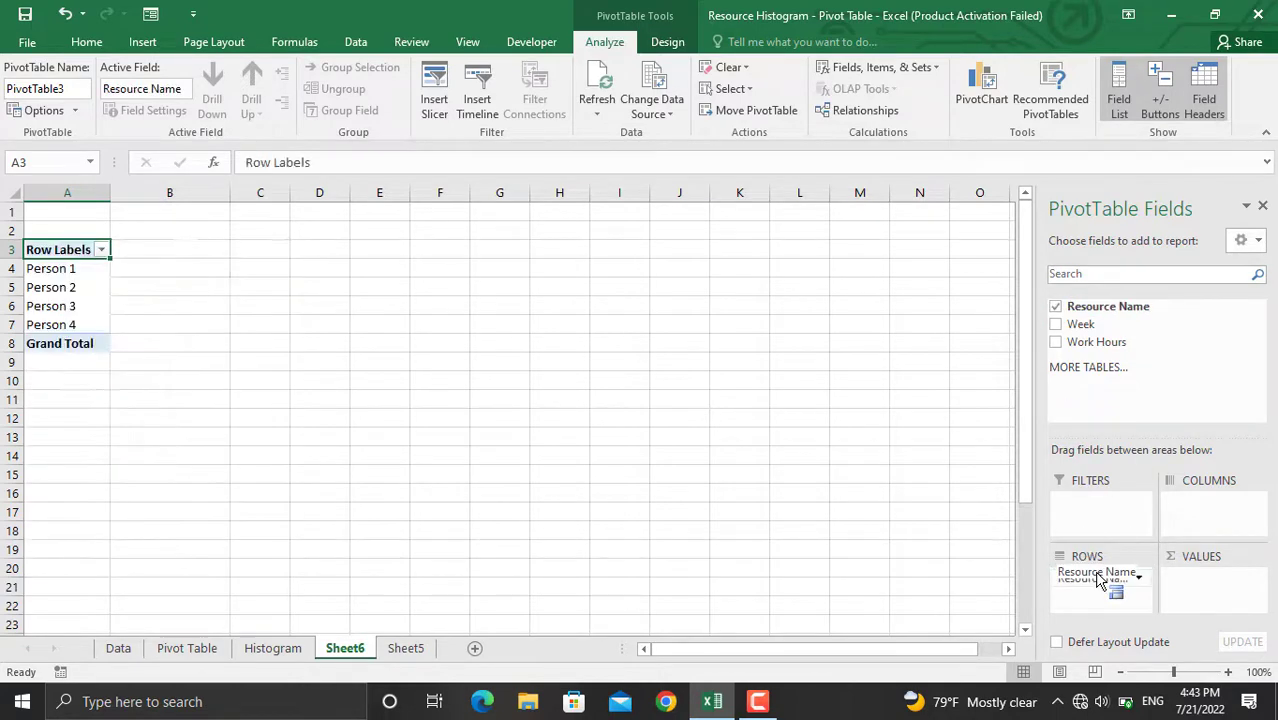
drag(1078, 320, 1178, 502)
drag(1103, 342, 1200, 588)
Add a clustered column PivotChart based on the pivot table
click(478, 343)
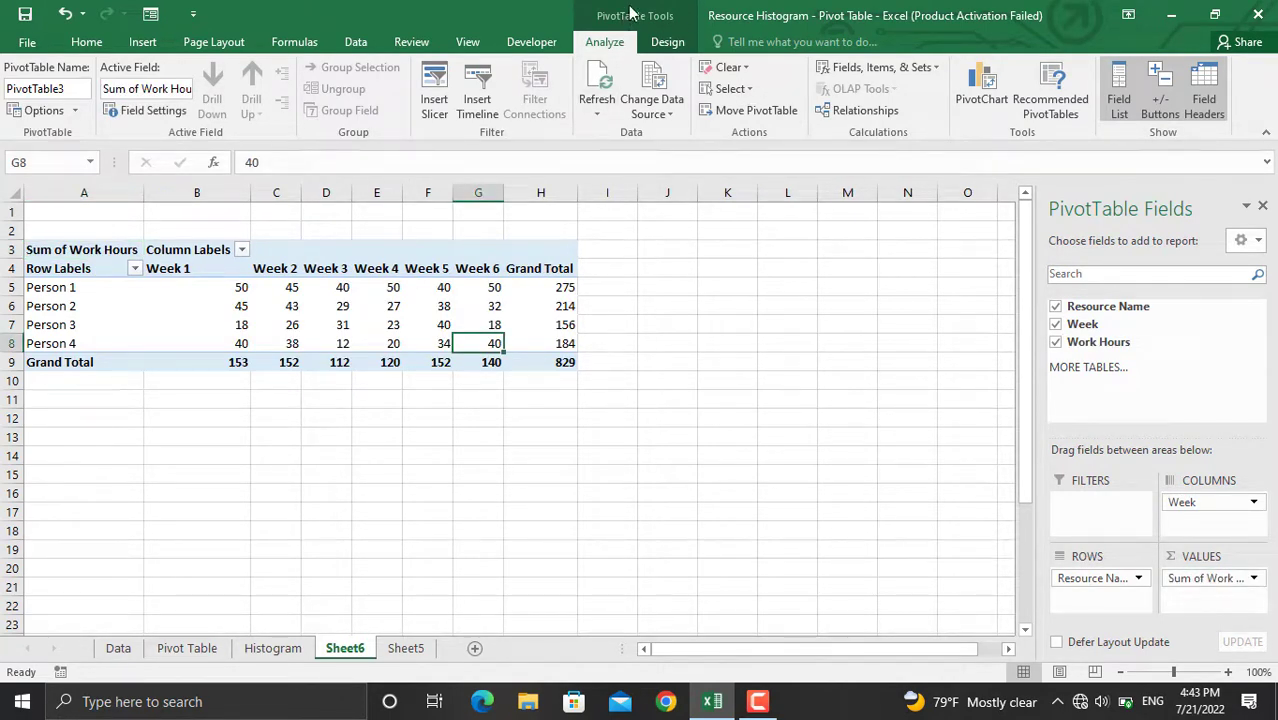
click(983, 102)
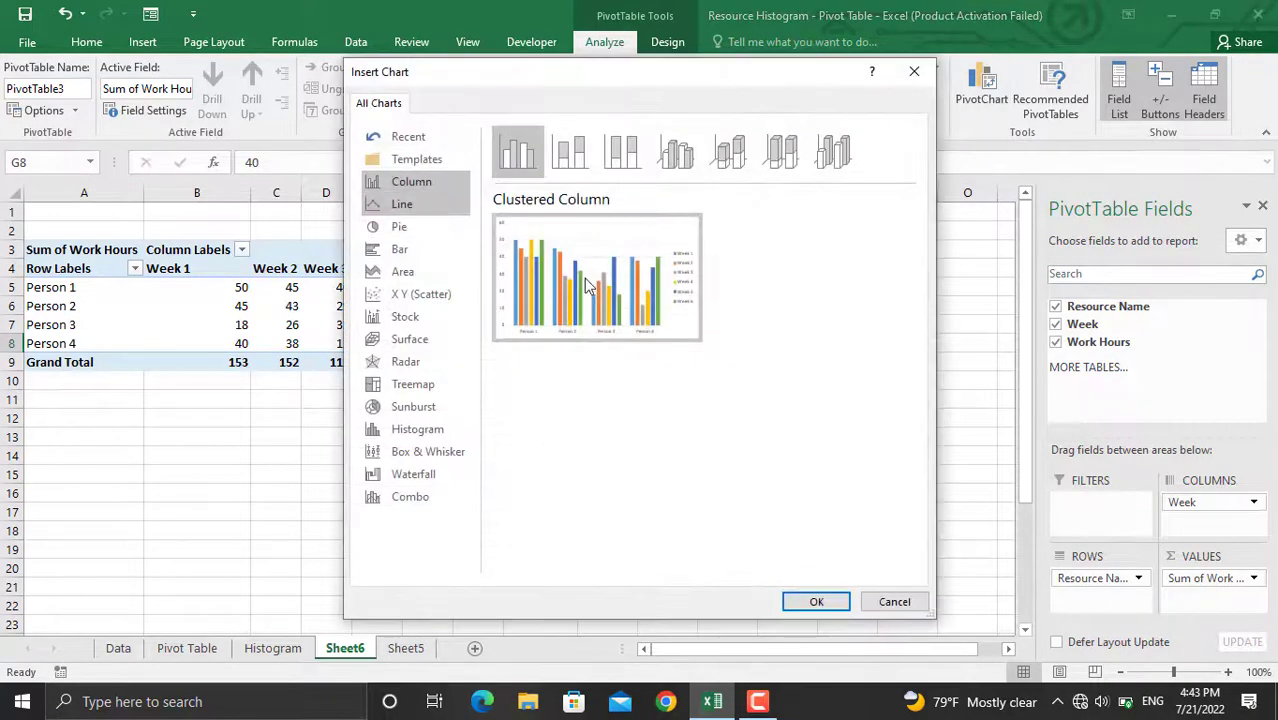
click(816, 601)
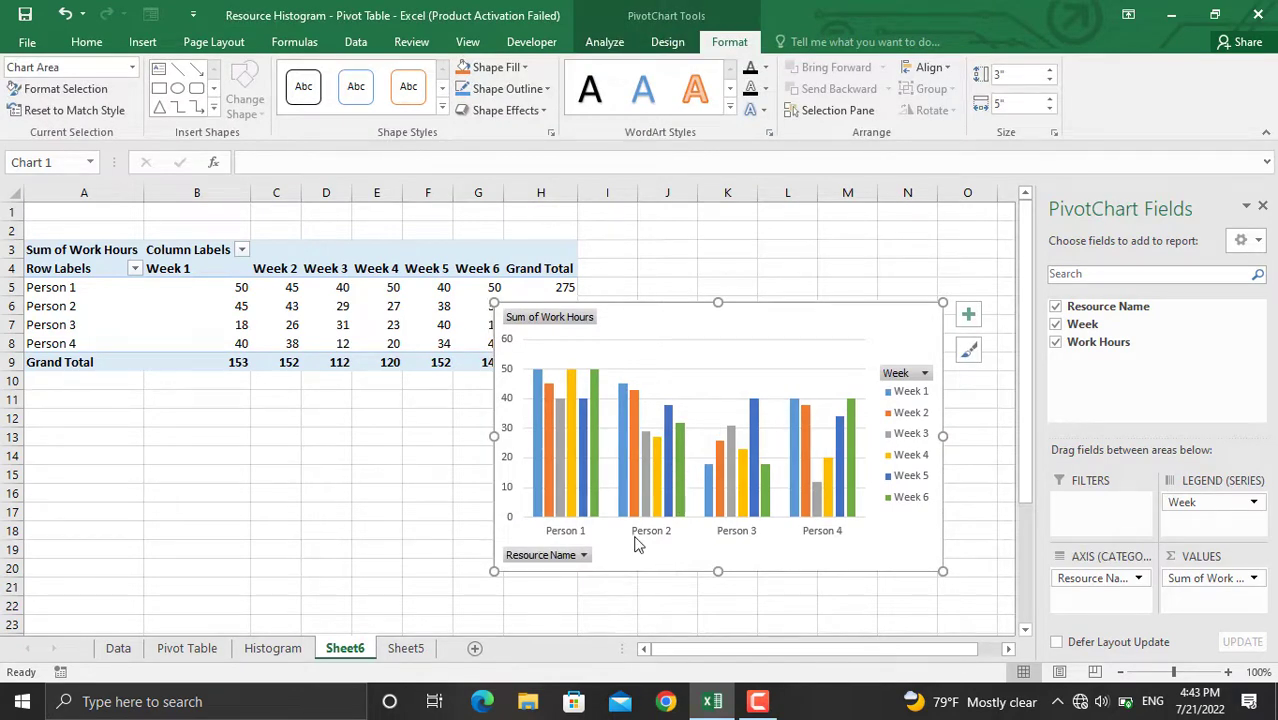
Bring up the Insert Slicers dialog for the pivot table
click(410, 330)
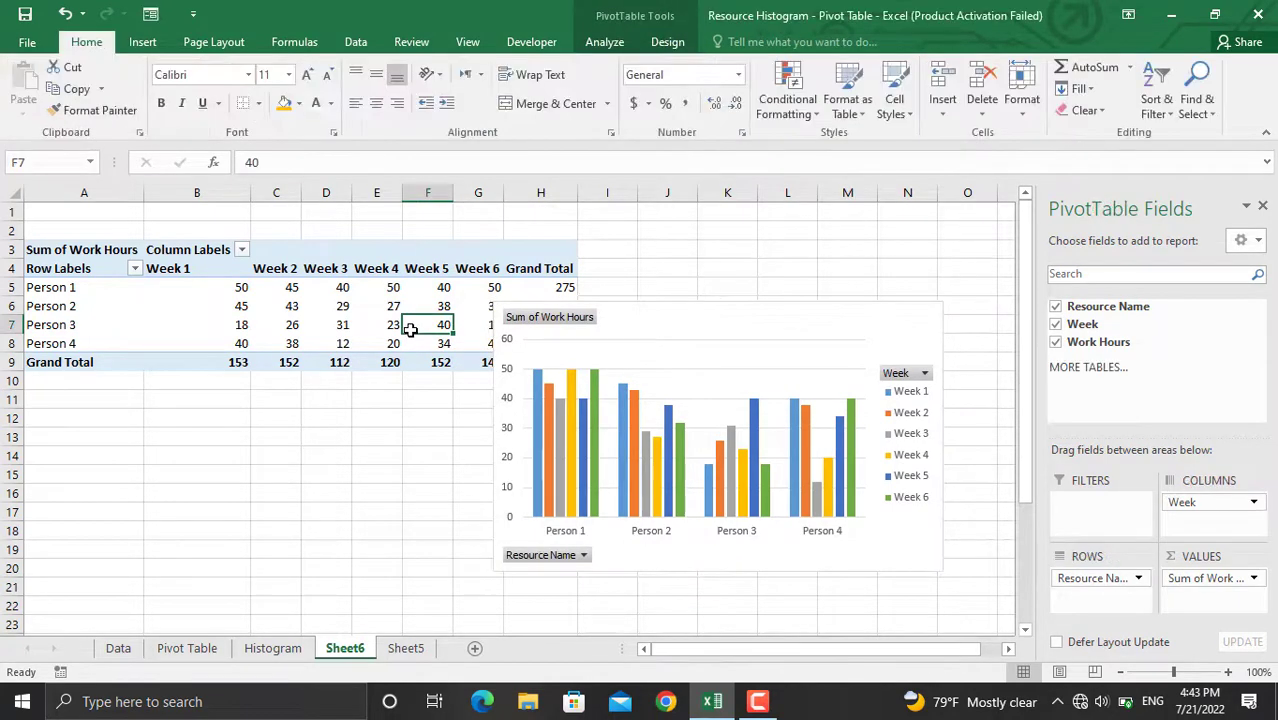
click(612, 44)
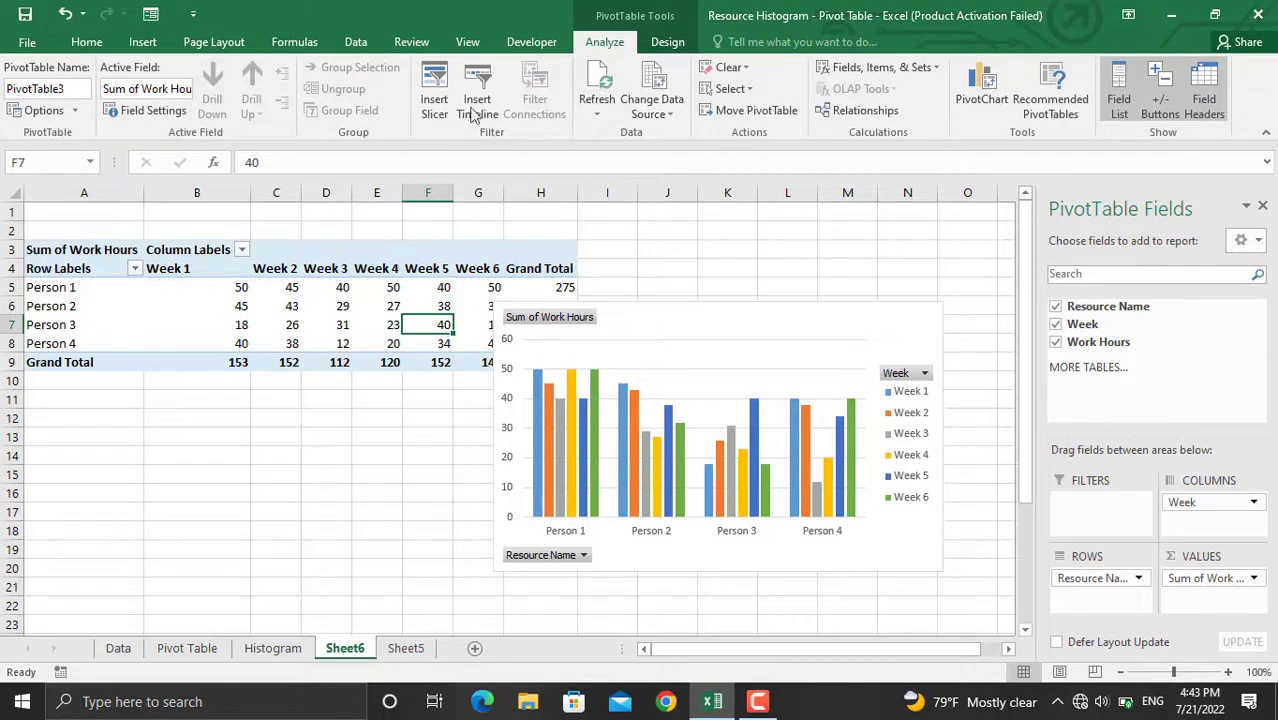
click(436, 100)
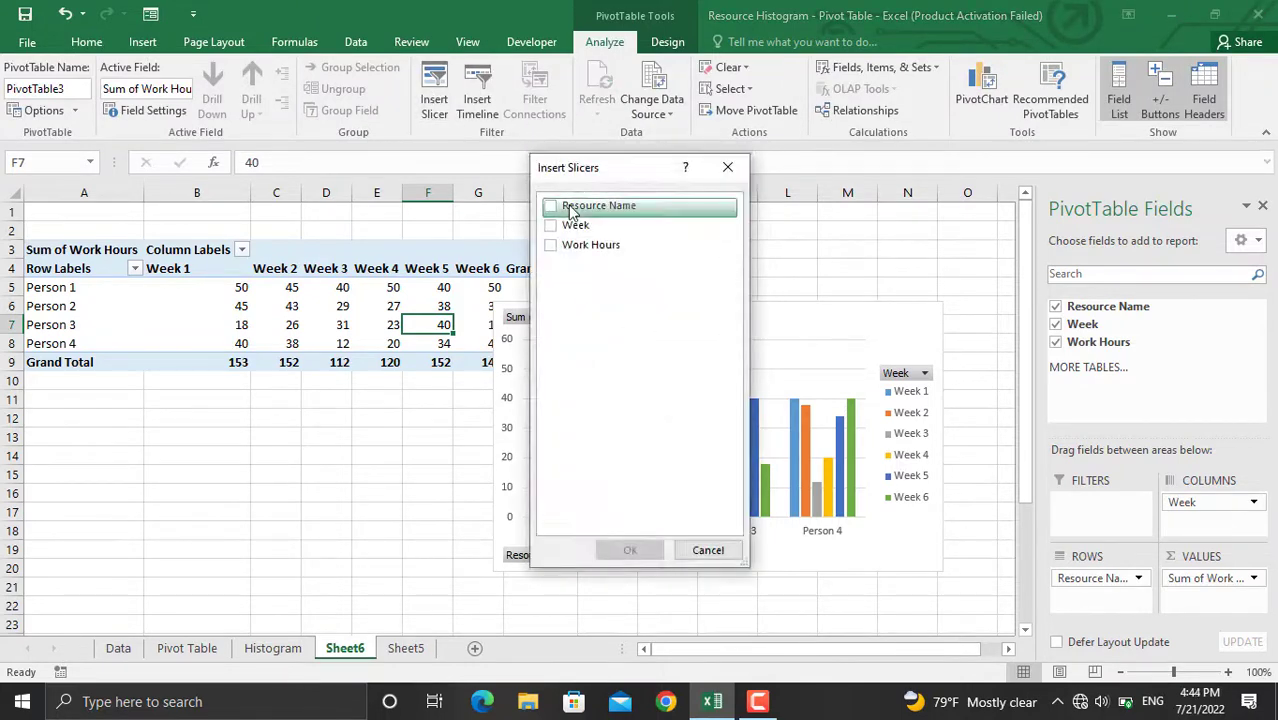
Insert slicers for Resource Name and Week
click(571, 209)
click(556, 230)
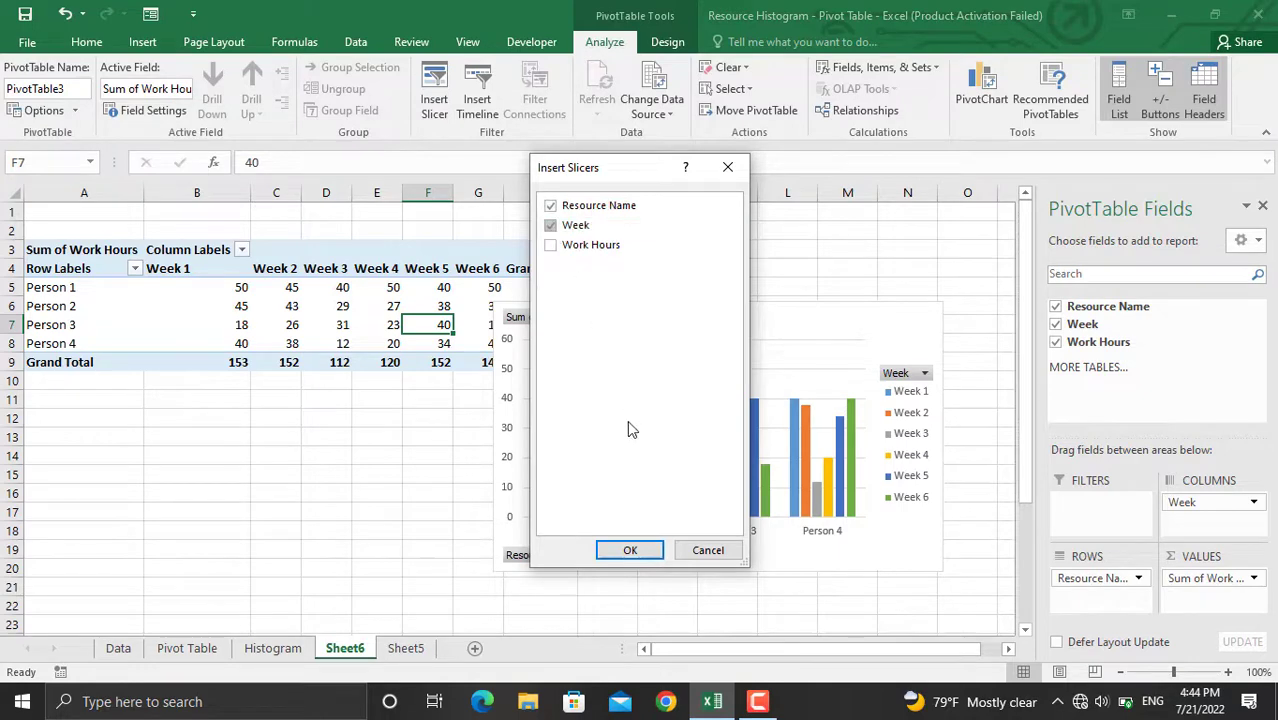
click(630, 549)
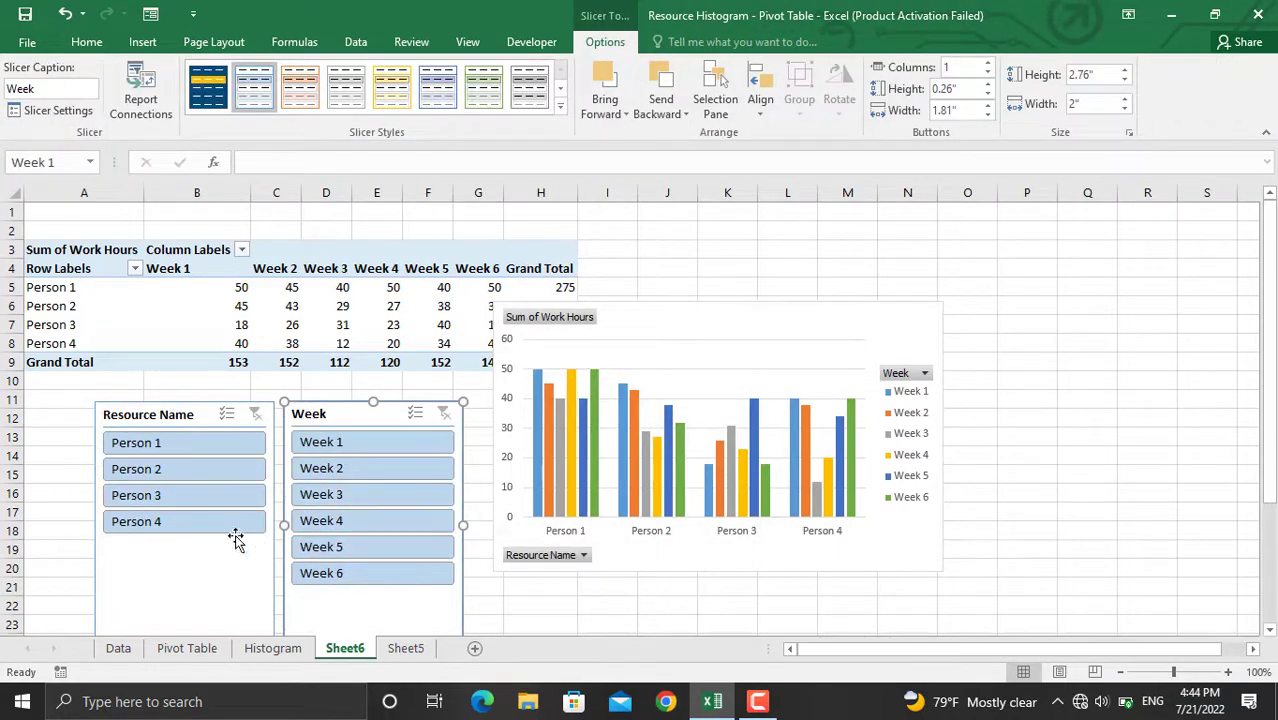
Try the Person 1 filter, clear it, filter to Week 4, then select the Resource Name slicer
click(199, 445)
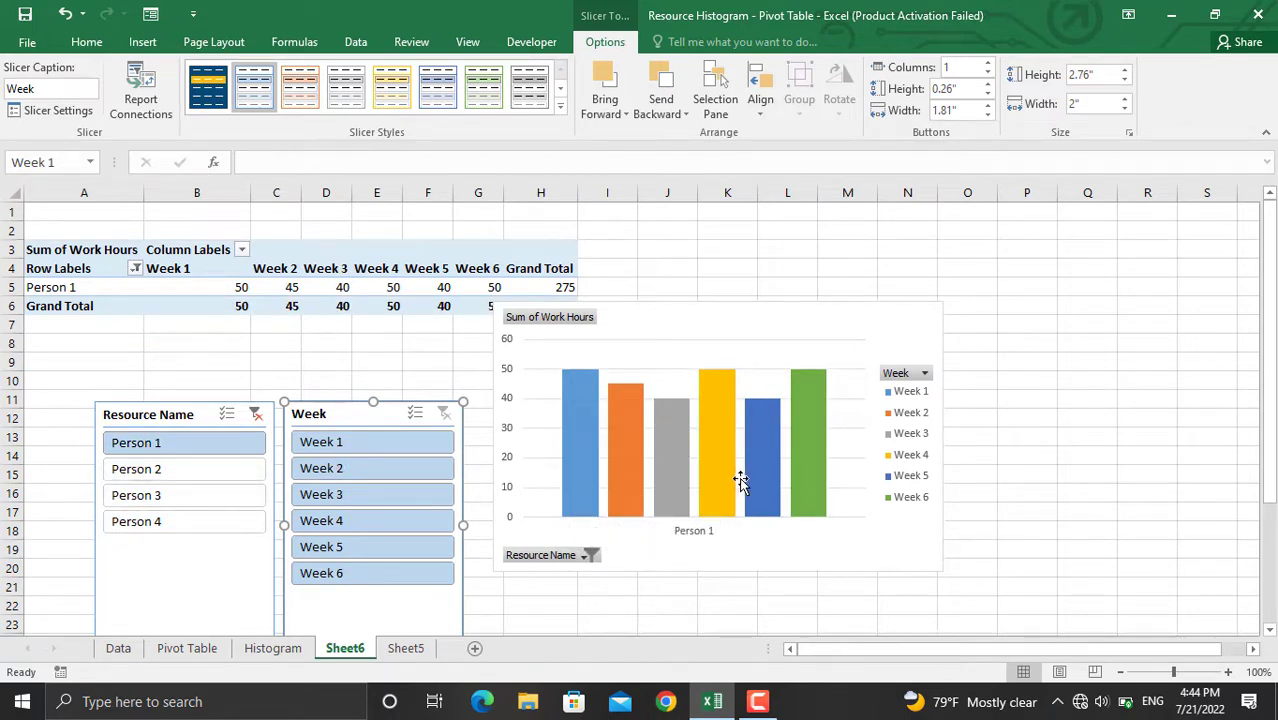
click(256, 415)
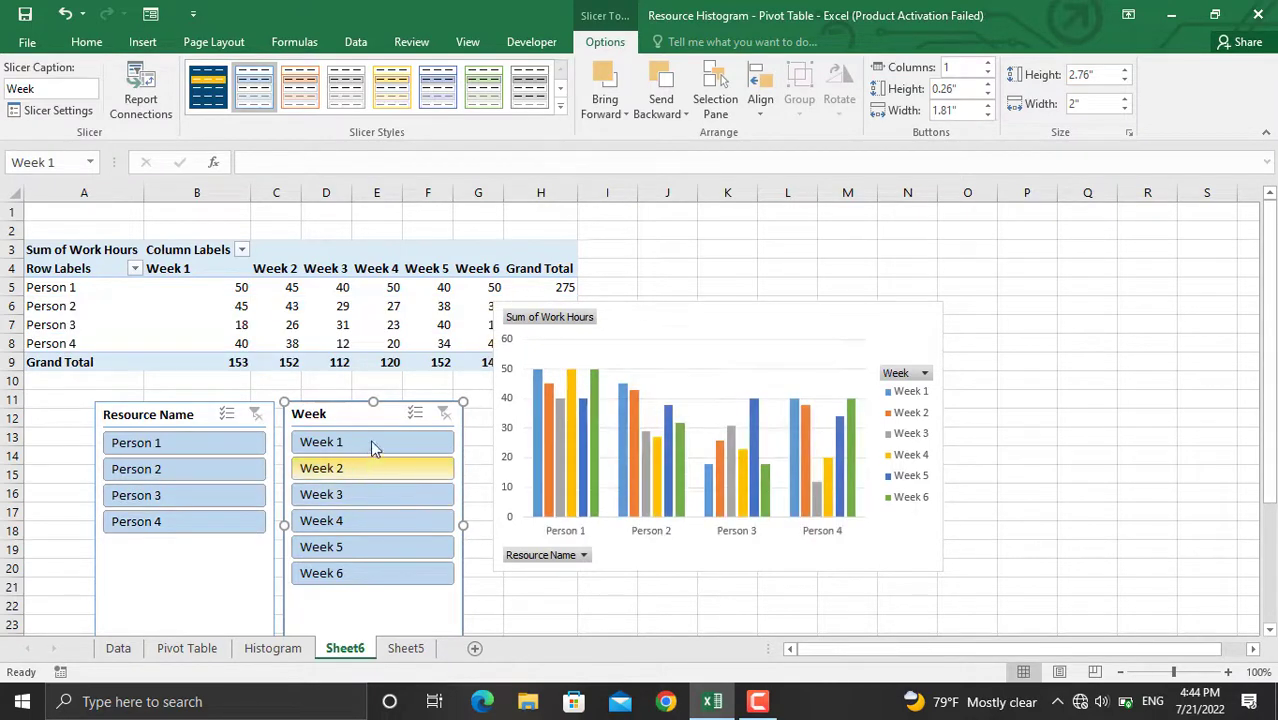
click(368, 521)
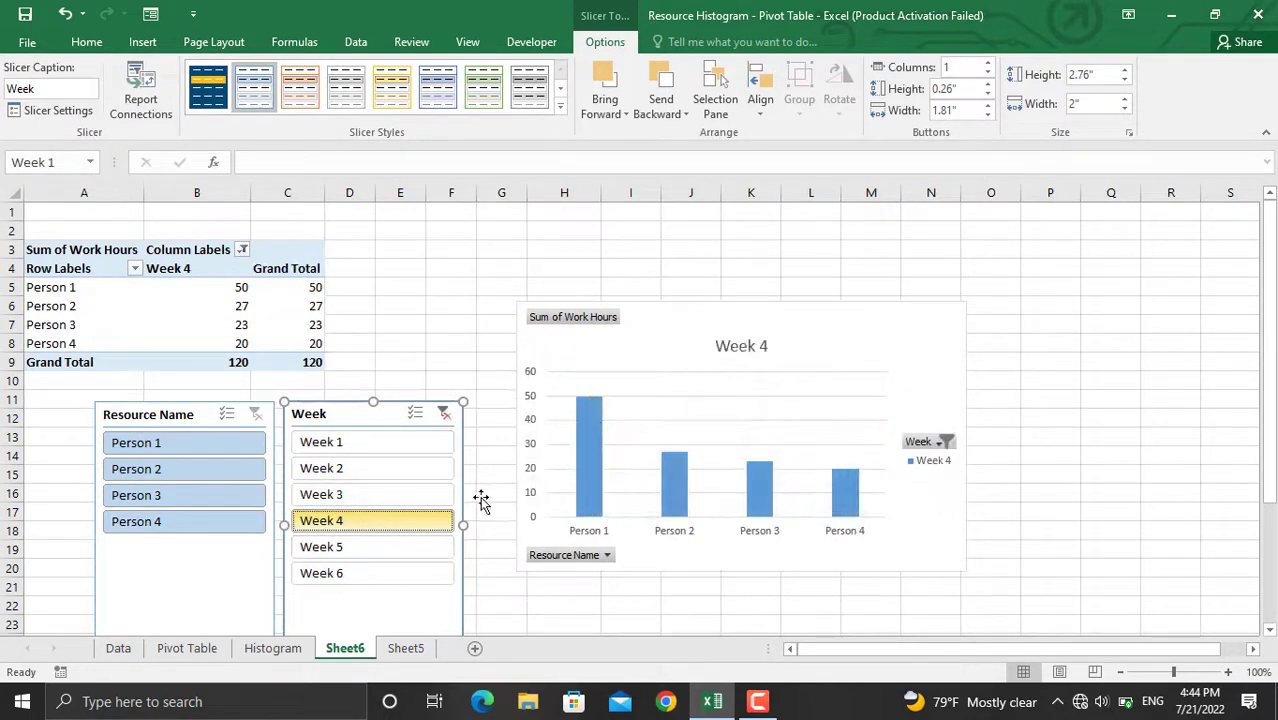
mouse_move(843, 497)
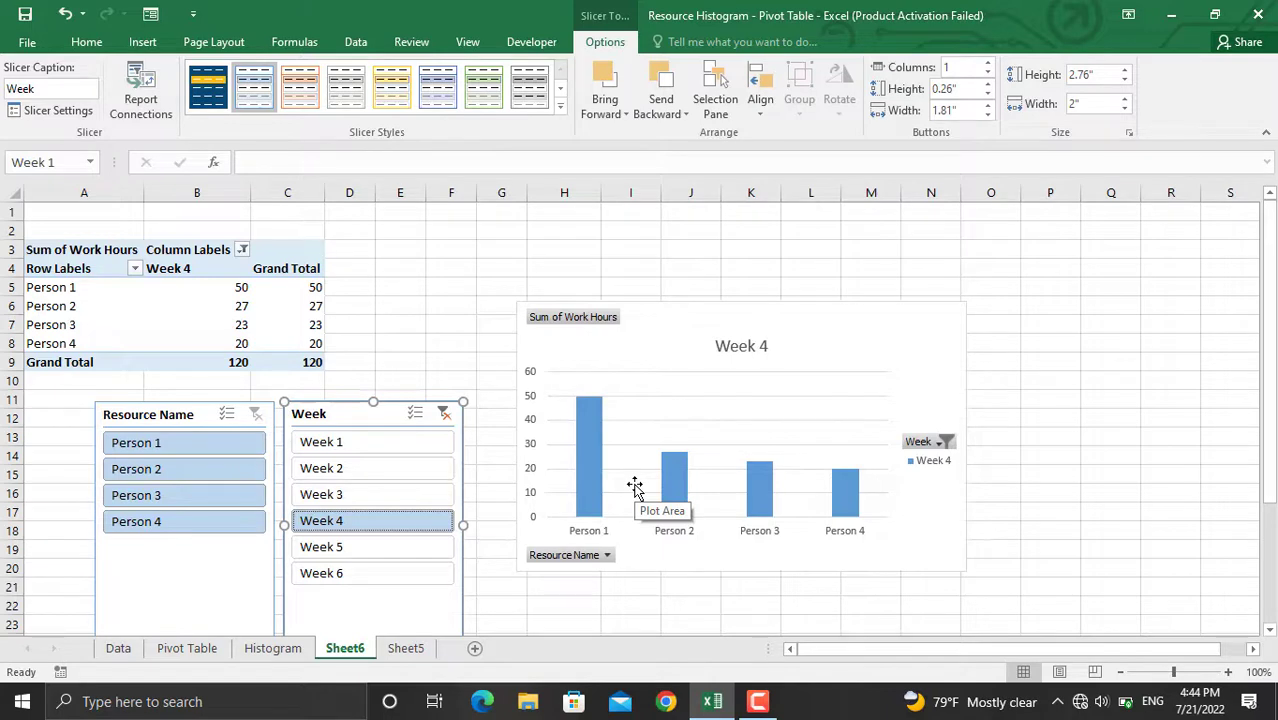
ctrl+click(212, 570)
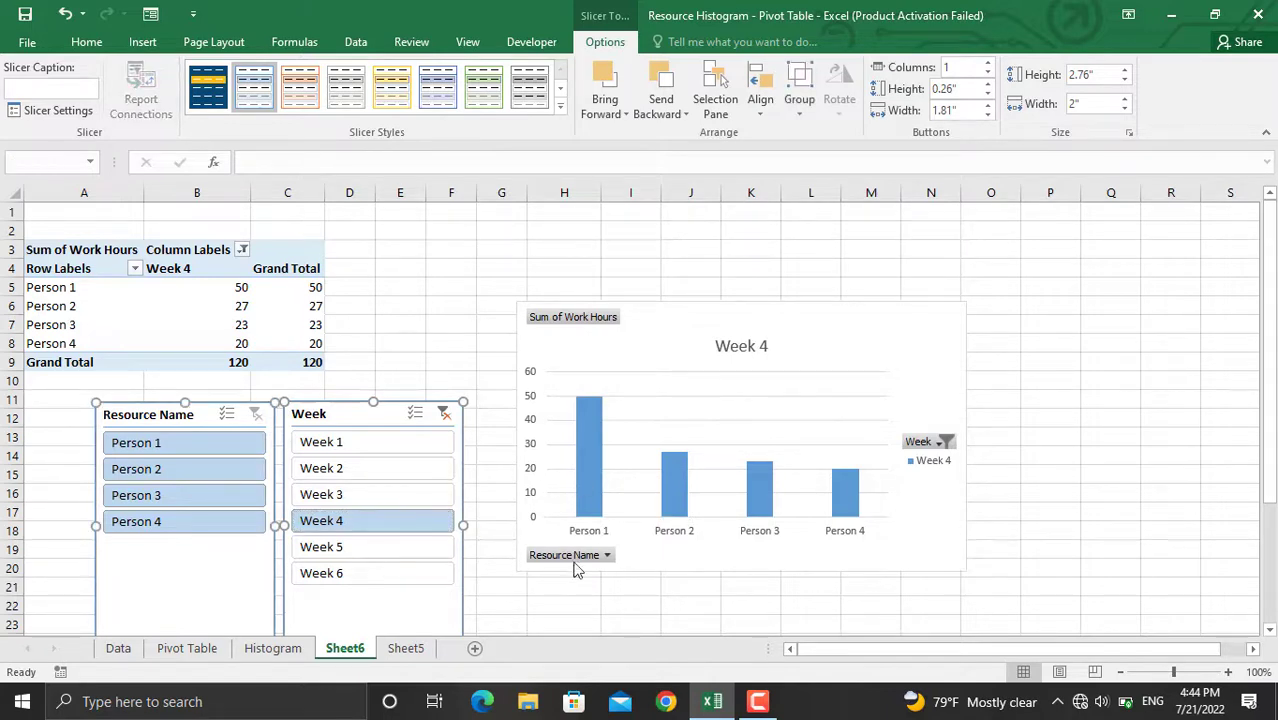
Copy both slicers and the chart onto a new Sheet7
ctrl+click(630, 557)
key(ctrl+c)
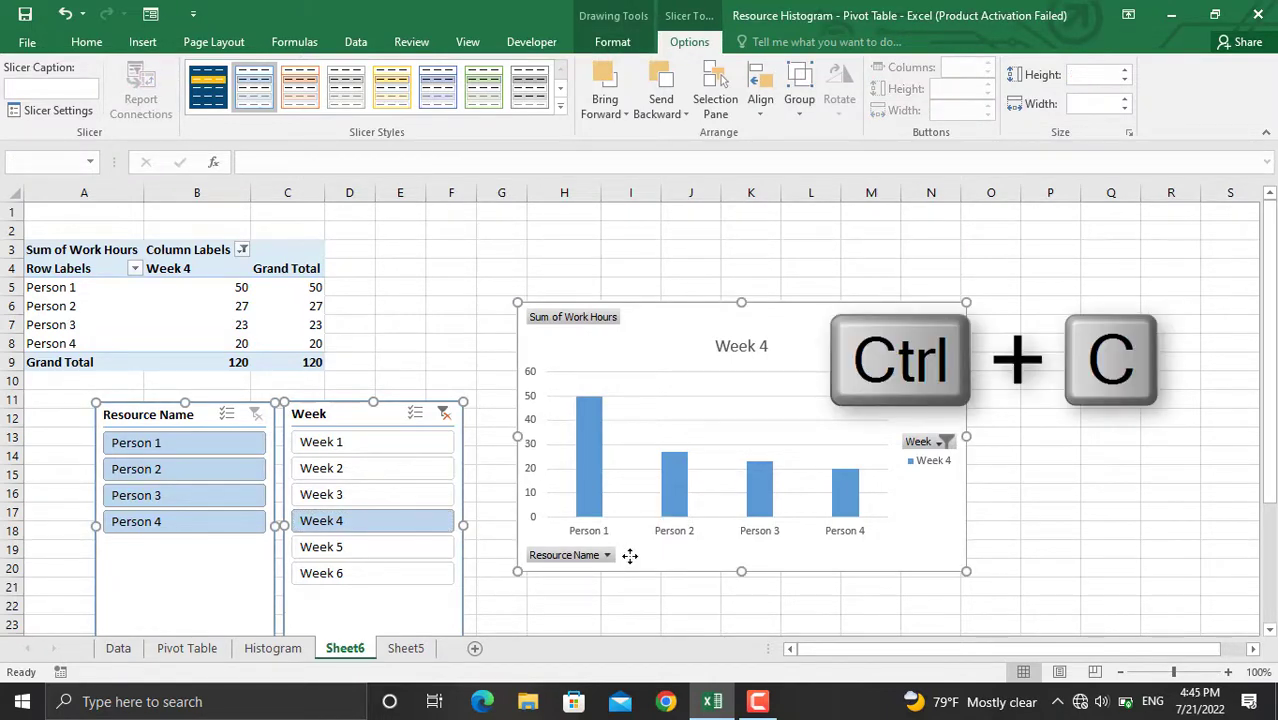
click(476, 650)
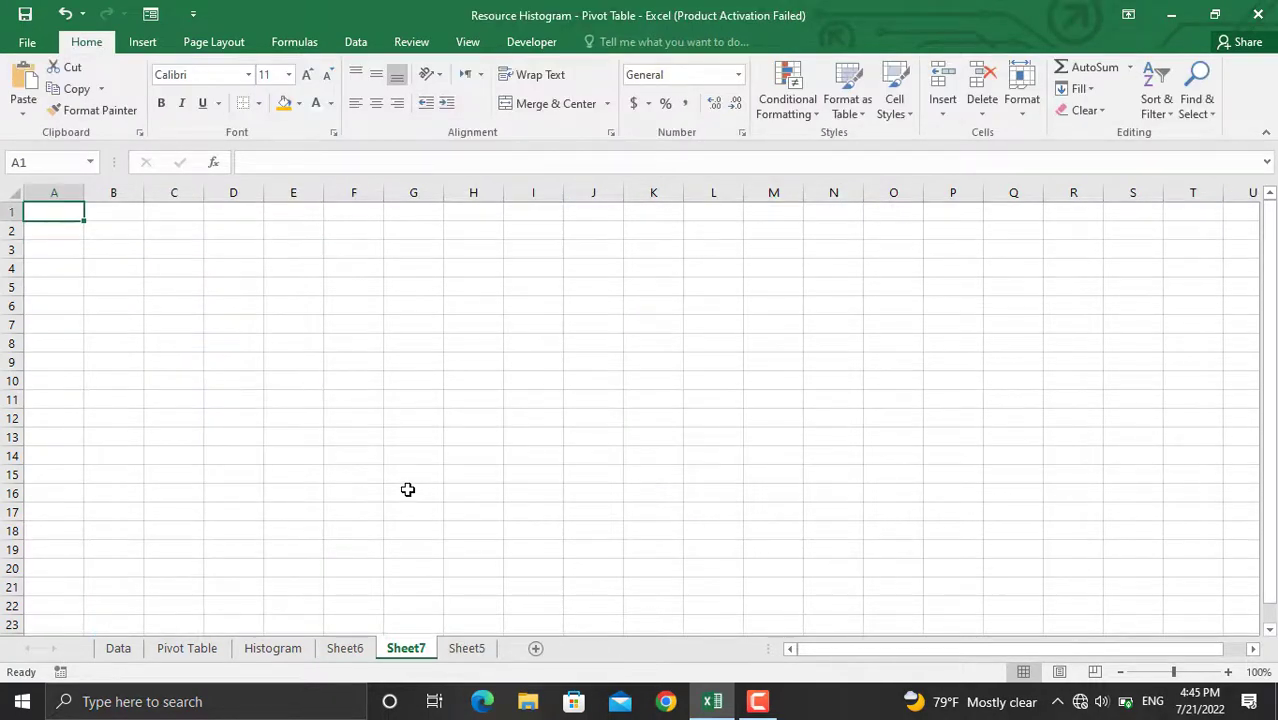
key(ctrl+v)
click(410, 510)
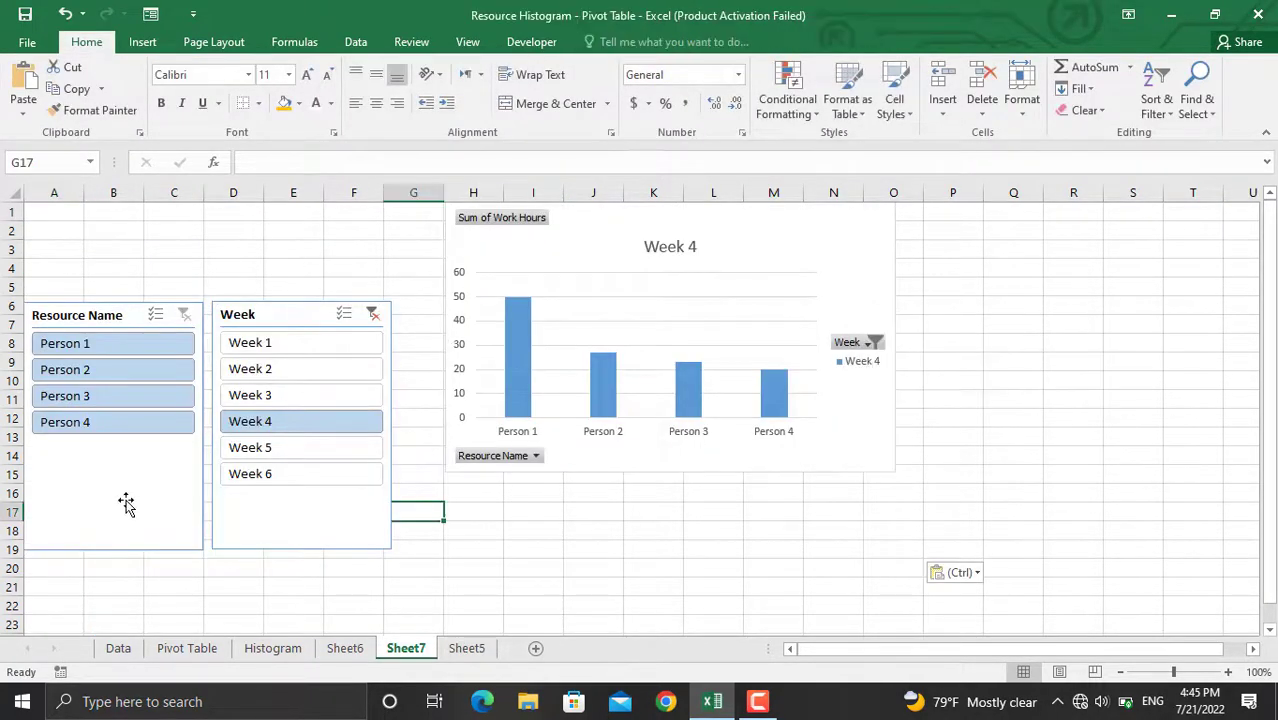
Apply the navy-and-gold Slicer Style 1 to the Resource Name slicer
click(135, 493)
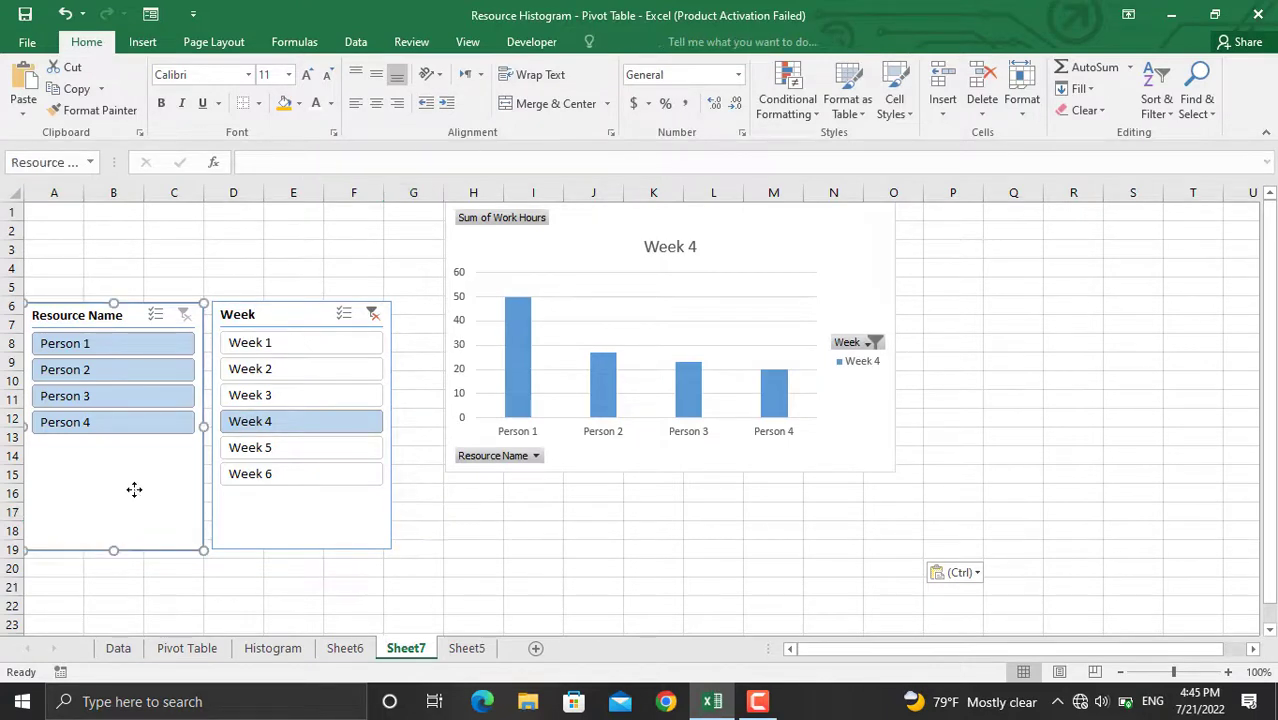
click(594, 26)
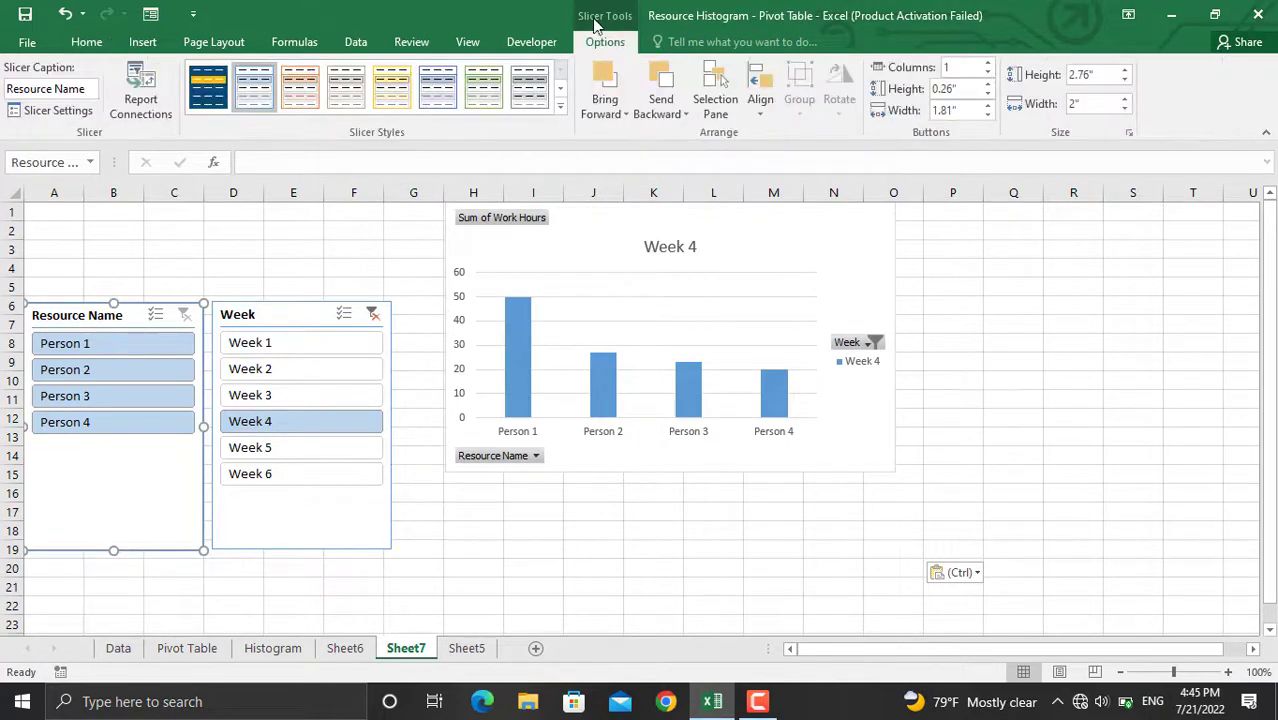
click(560, 108)
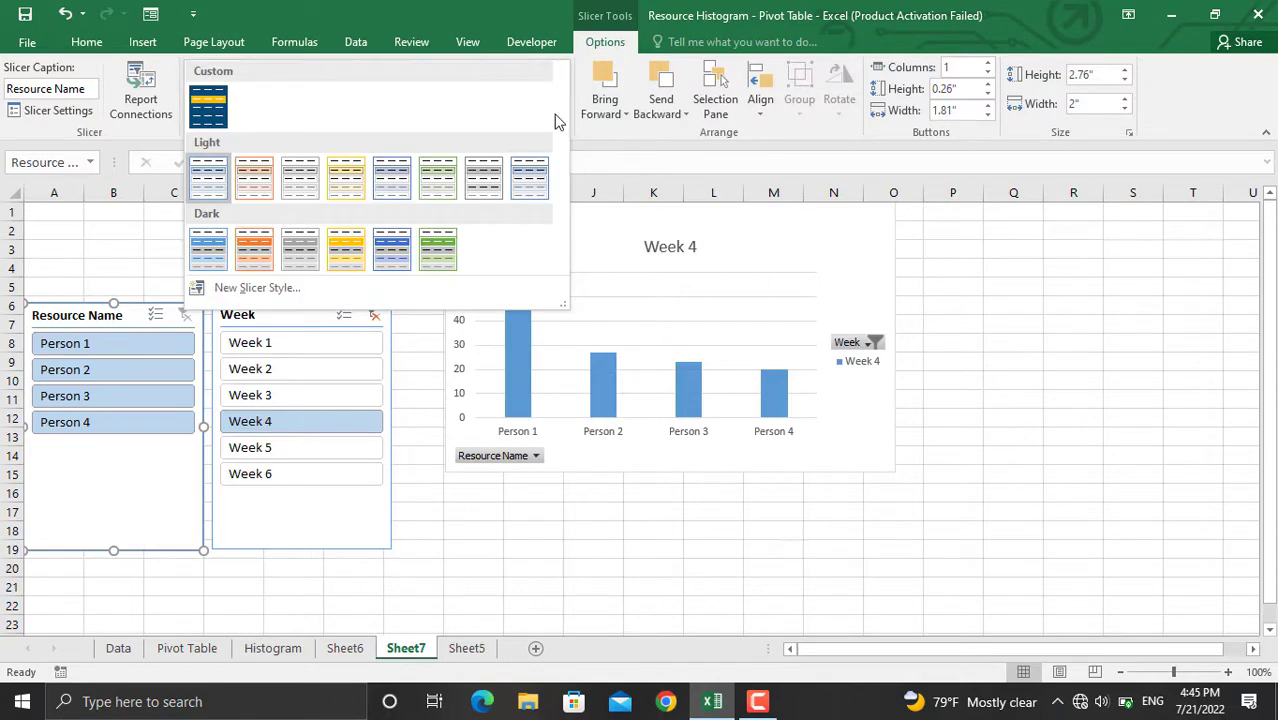
click(280, 294)
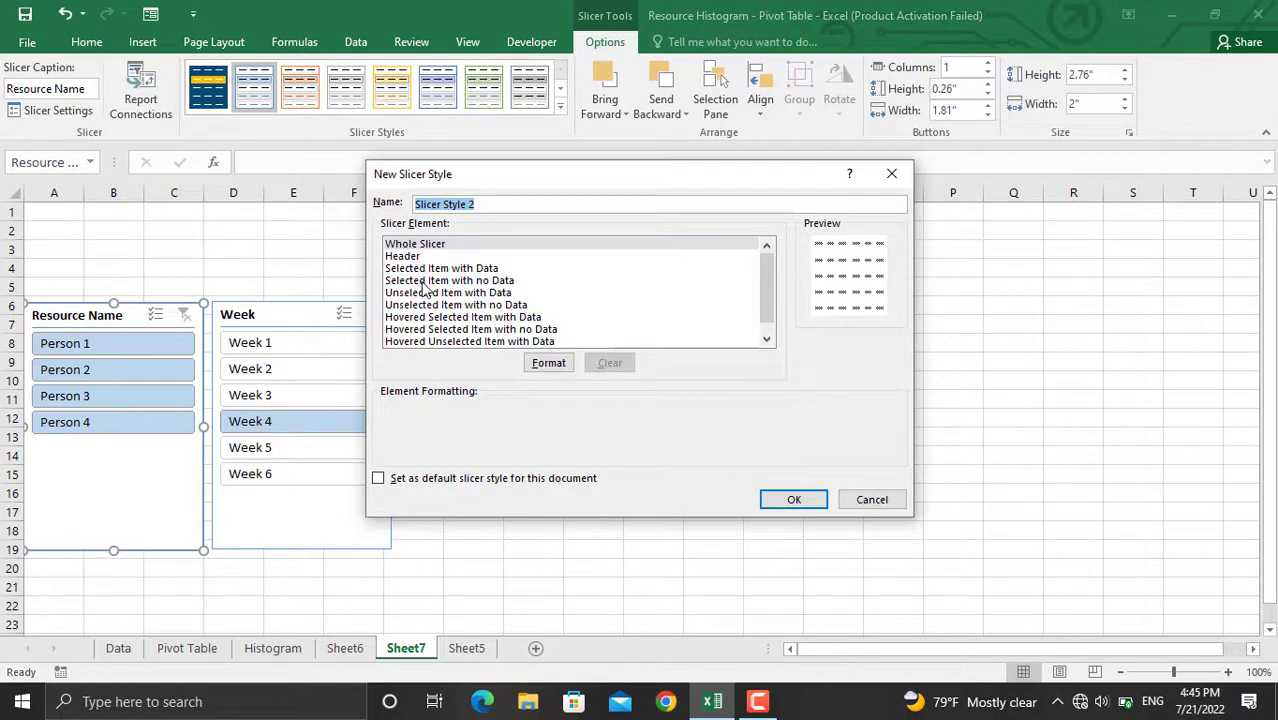
key(Escape)
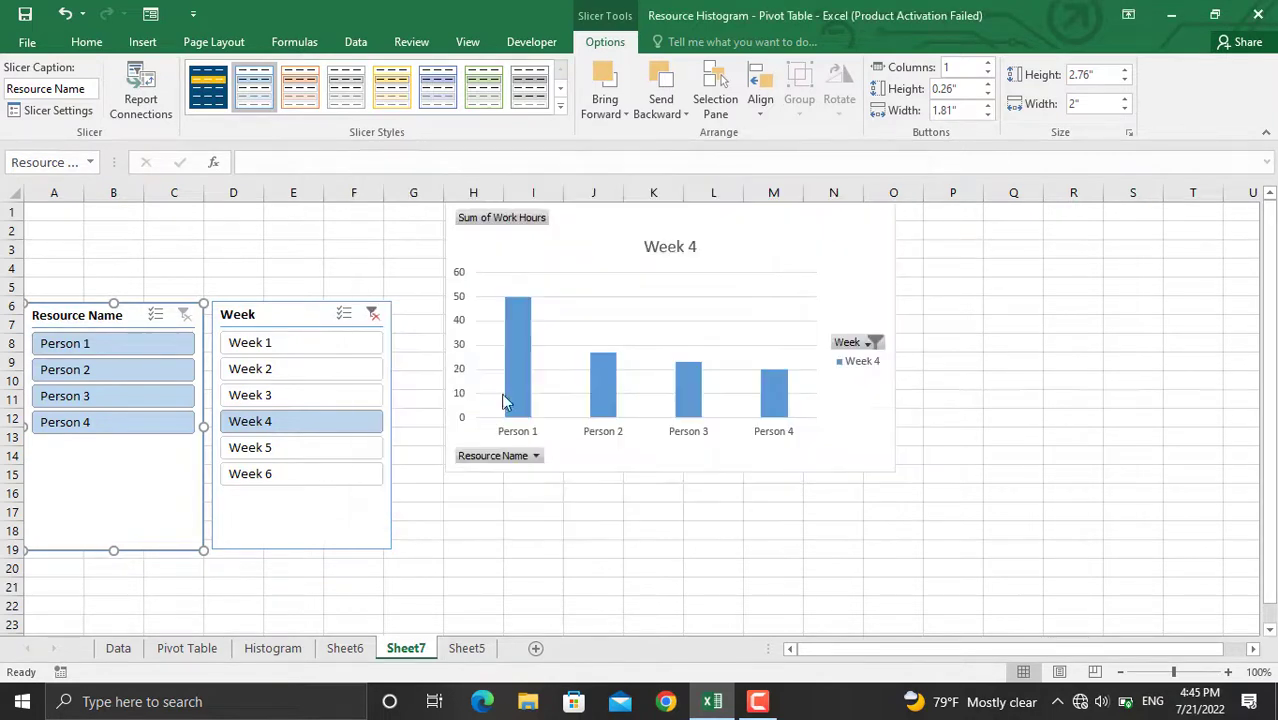
click(212, 100)
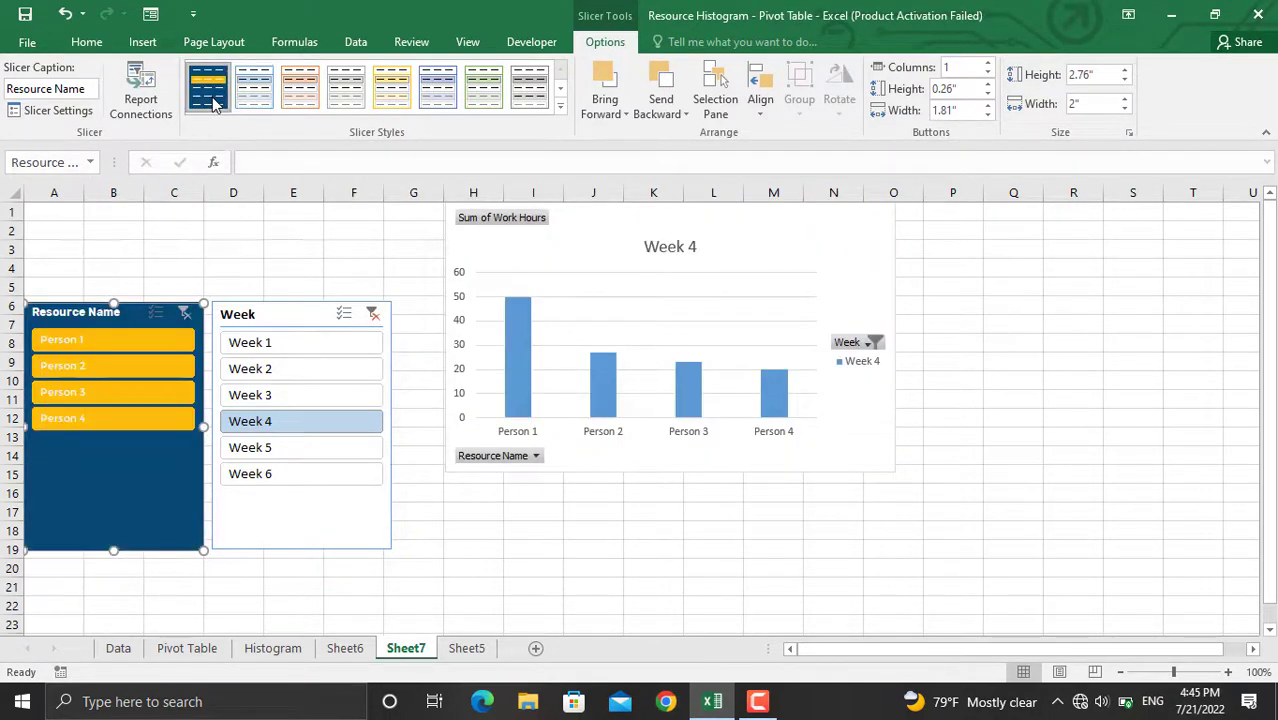
Give the Week slicer the same navy-and-gold style and move the chart beside it
click(302, 314)
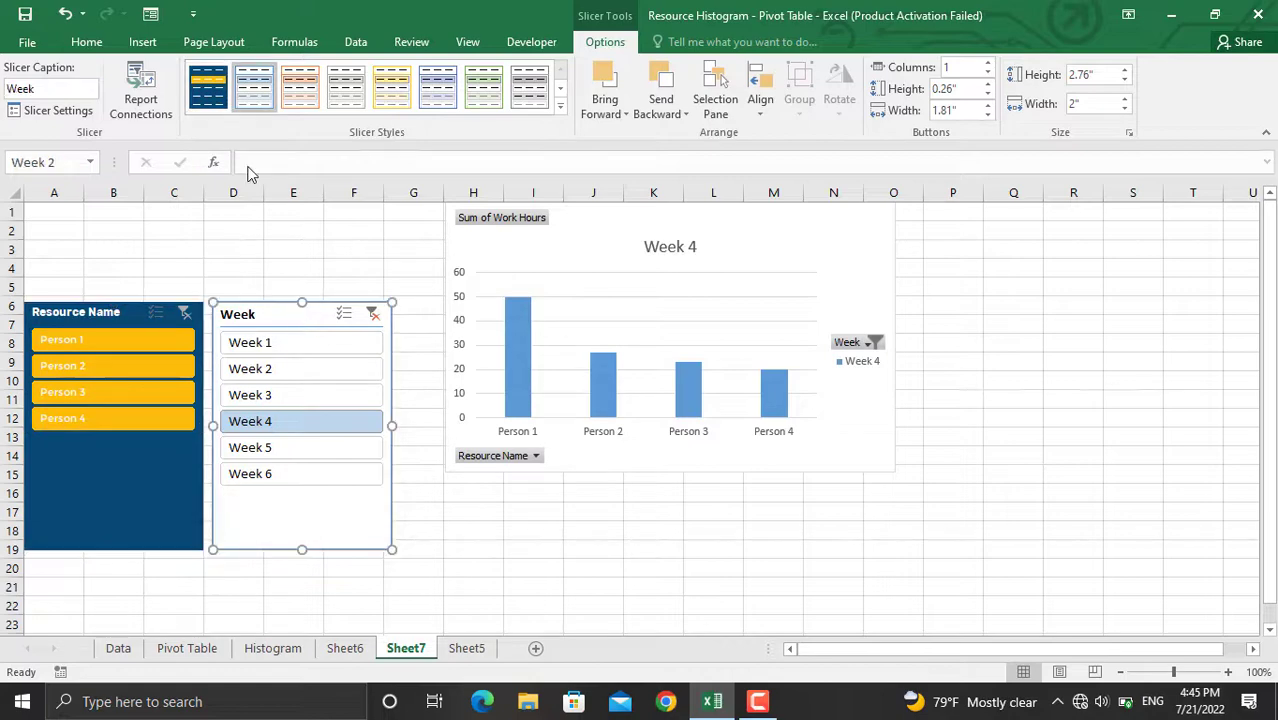
click(212, 98)
drag(523, 236, 513, 330)
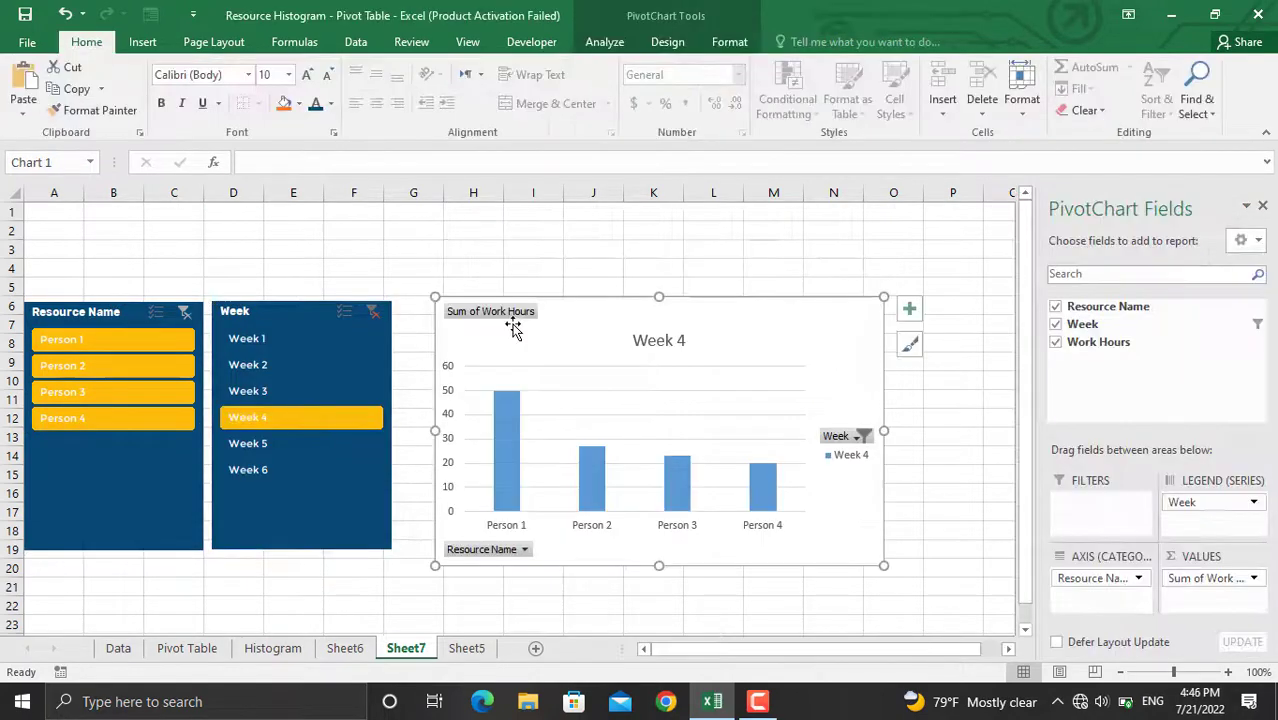
Hide all field buttons on the Week 4 PivotChart
click(678, 18)
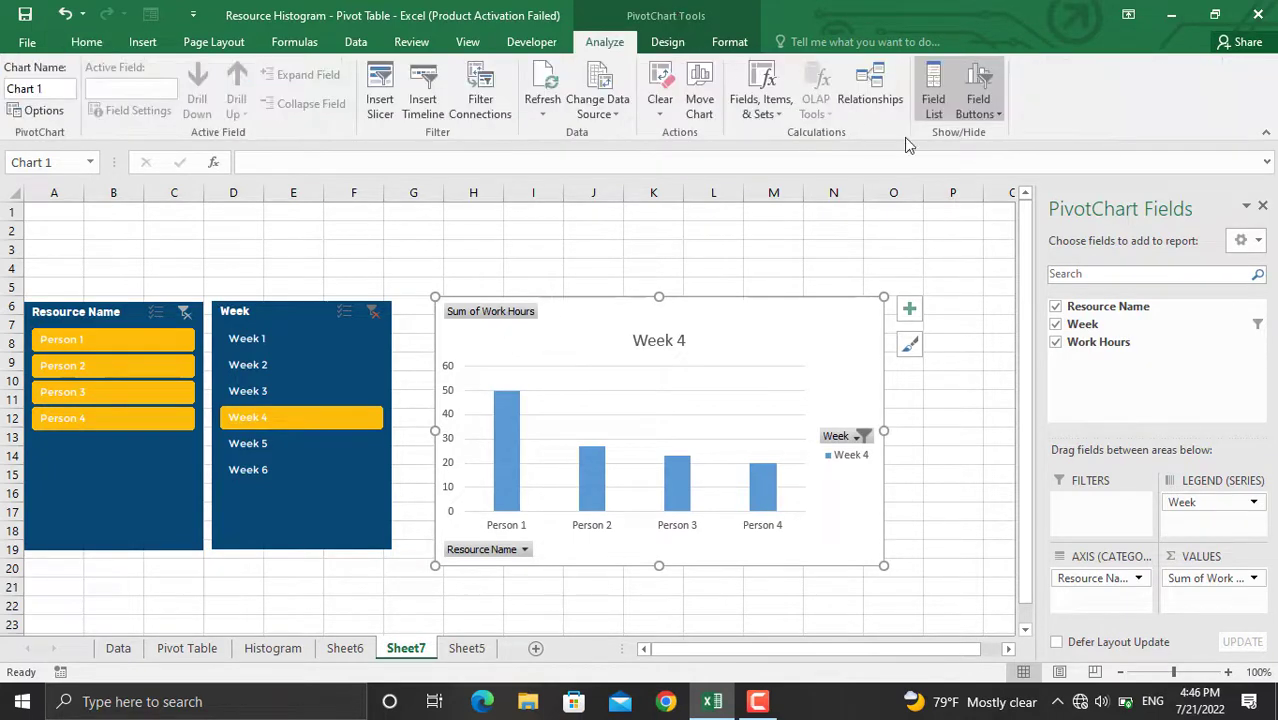
click(985, 116)
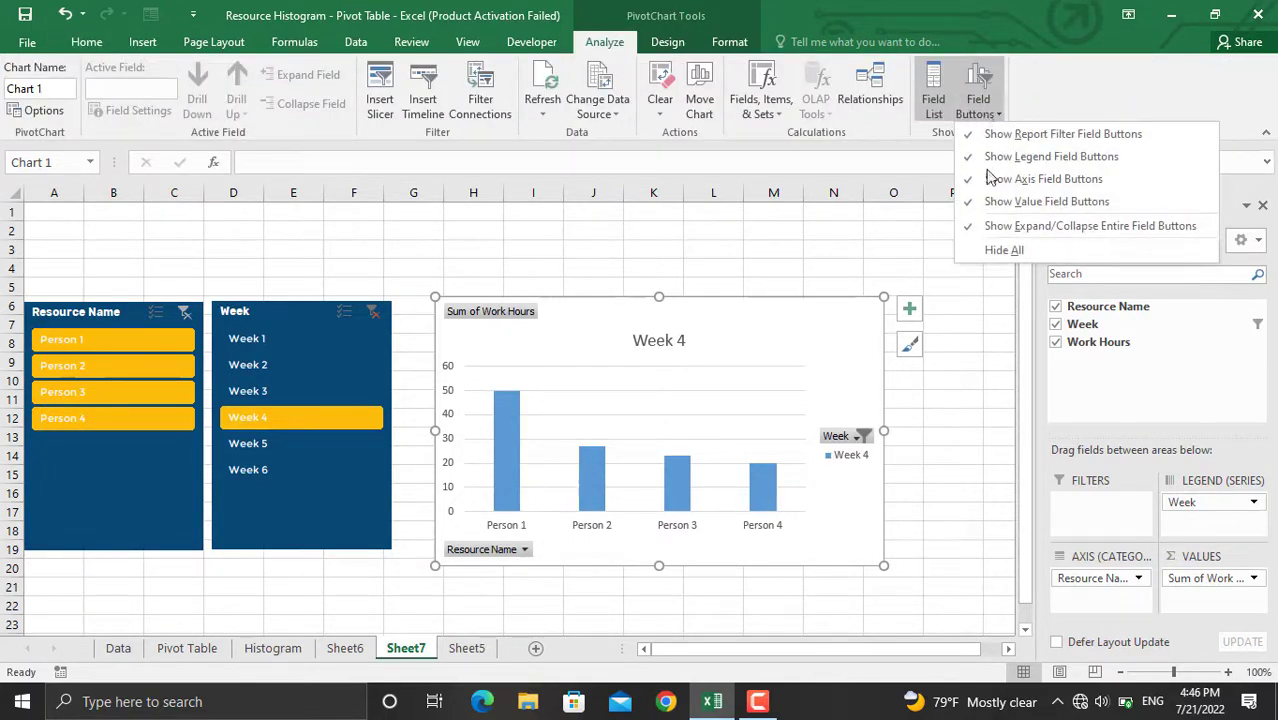
click(1005, 251)
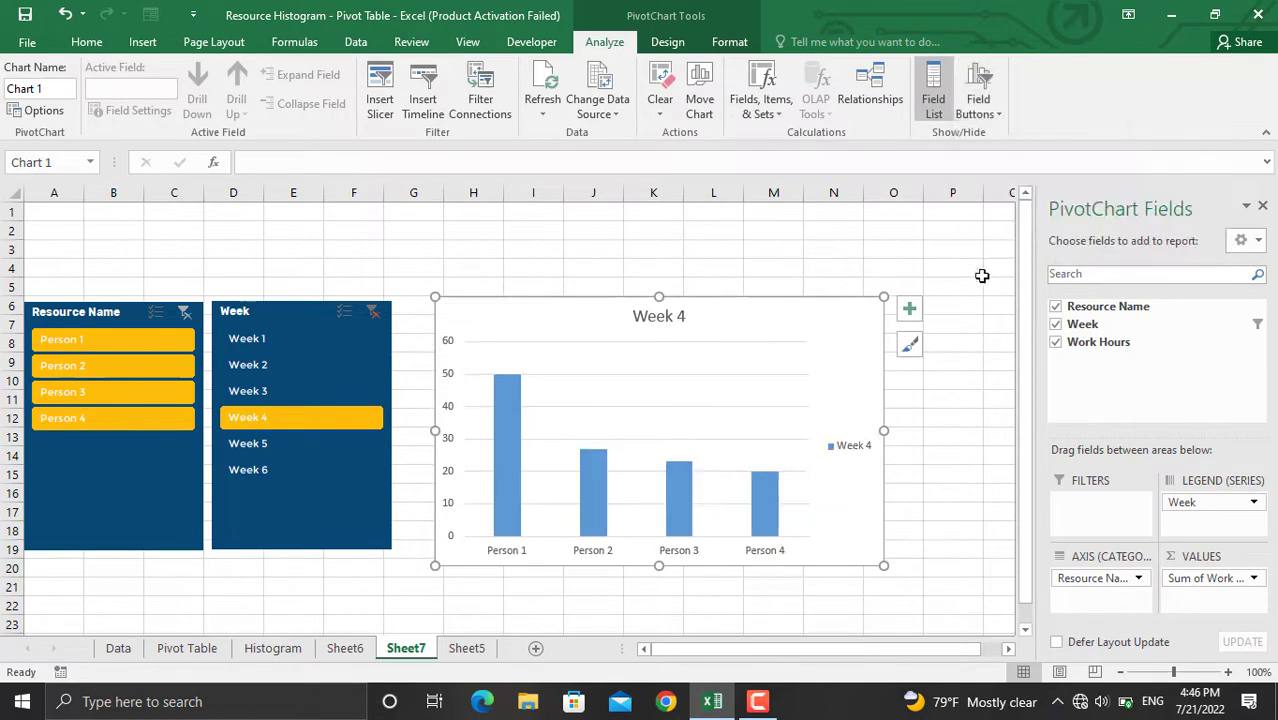
Fill the chart's bar series with solid gold and close the formatting and field panes
right_click(826, 494)
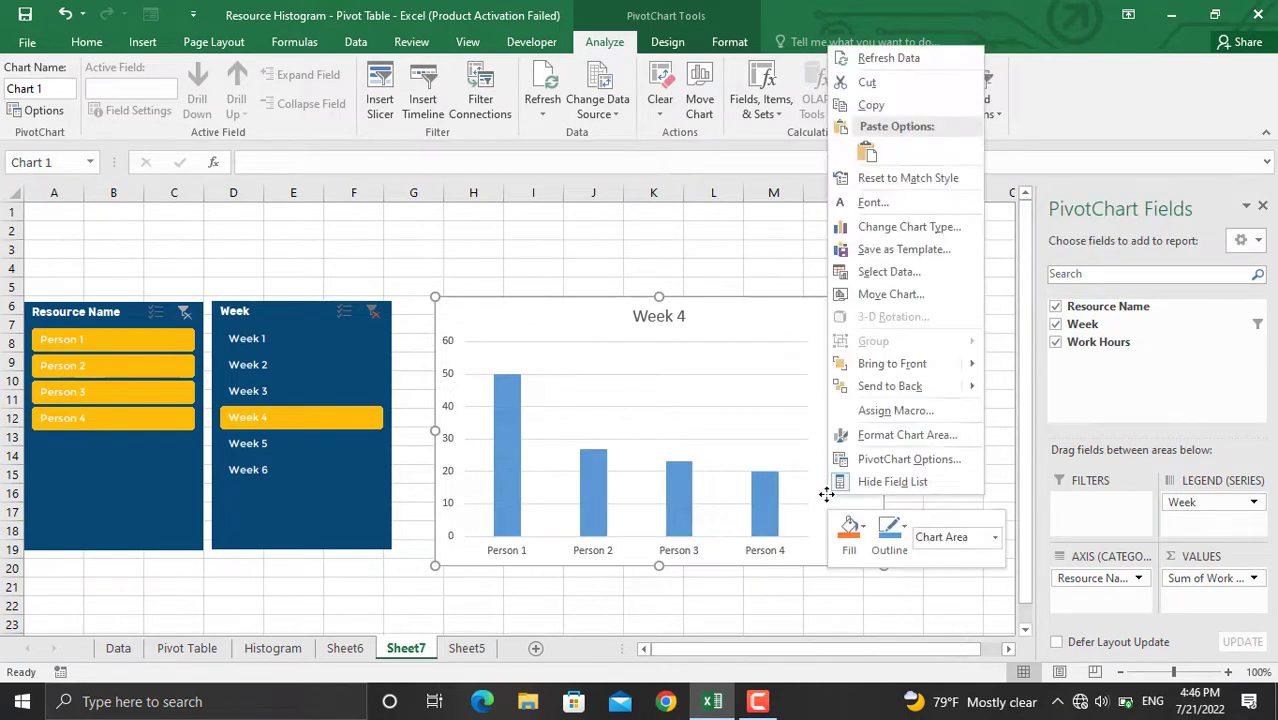
click(919, 441)
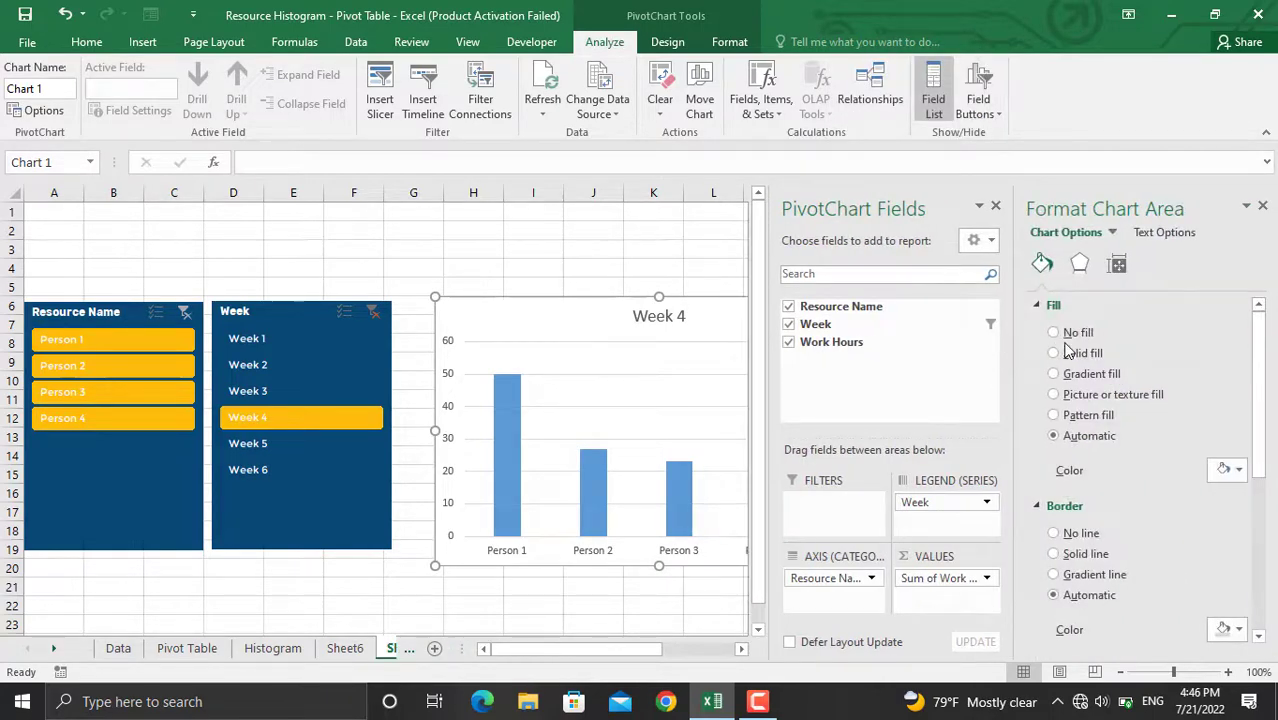
click(682, 488)
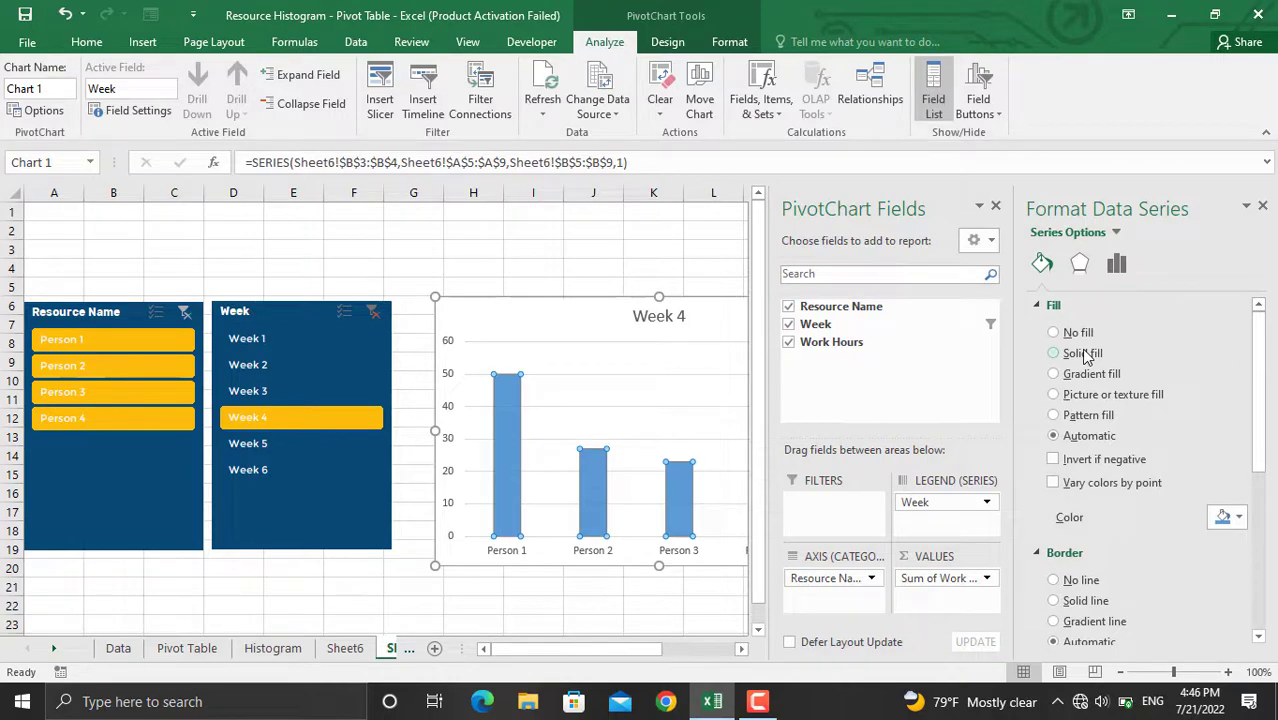
click(1084, 354)
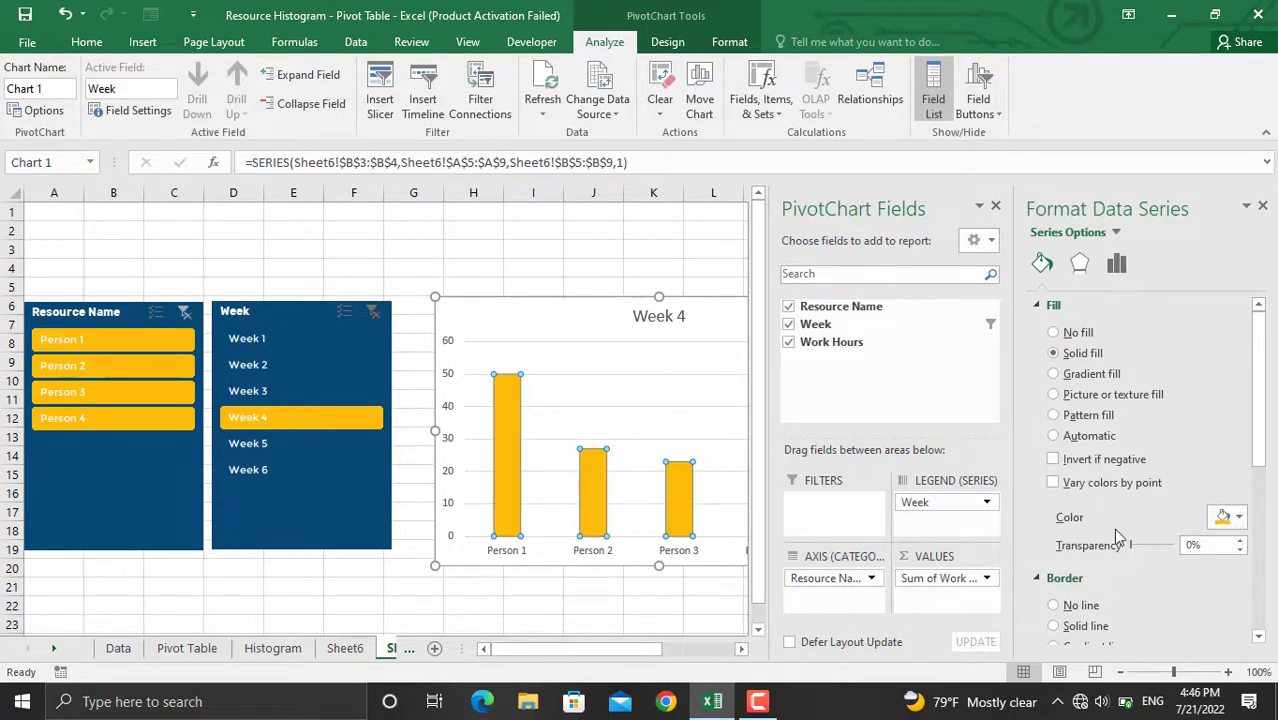
click(1263, 207)
click(1258, 207)
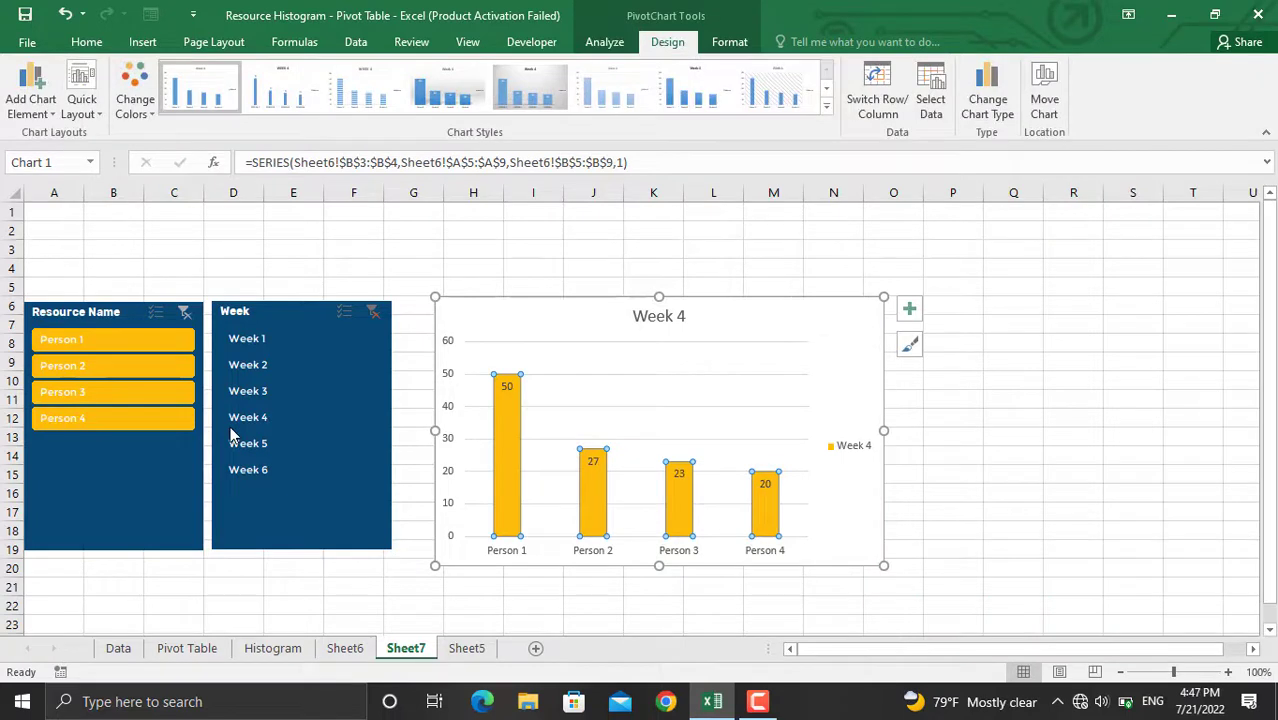